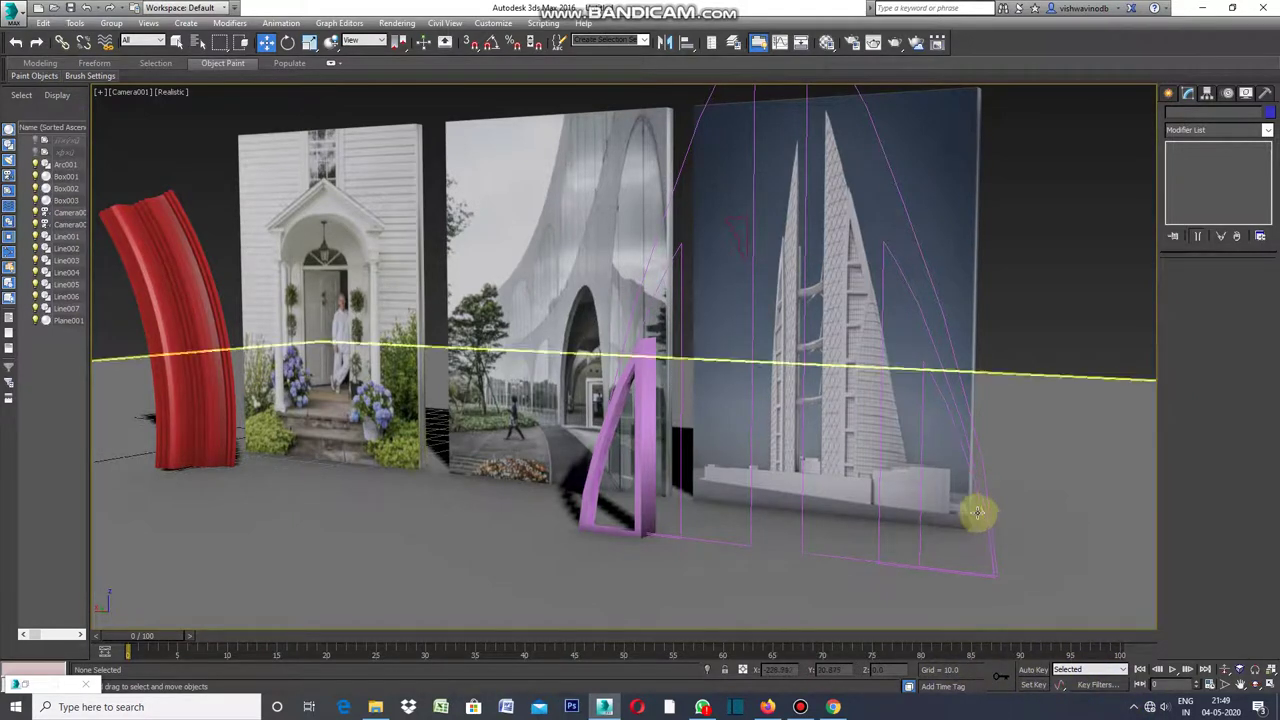
- Add a Sweep modifier with the default Angle section to the triangular outline Line006
left_click(919, 432)
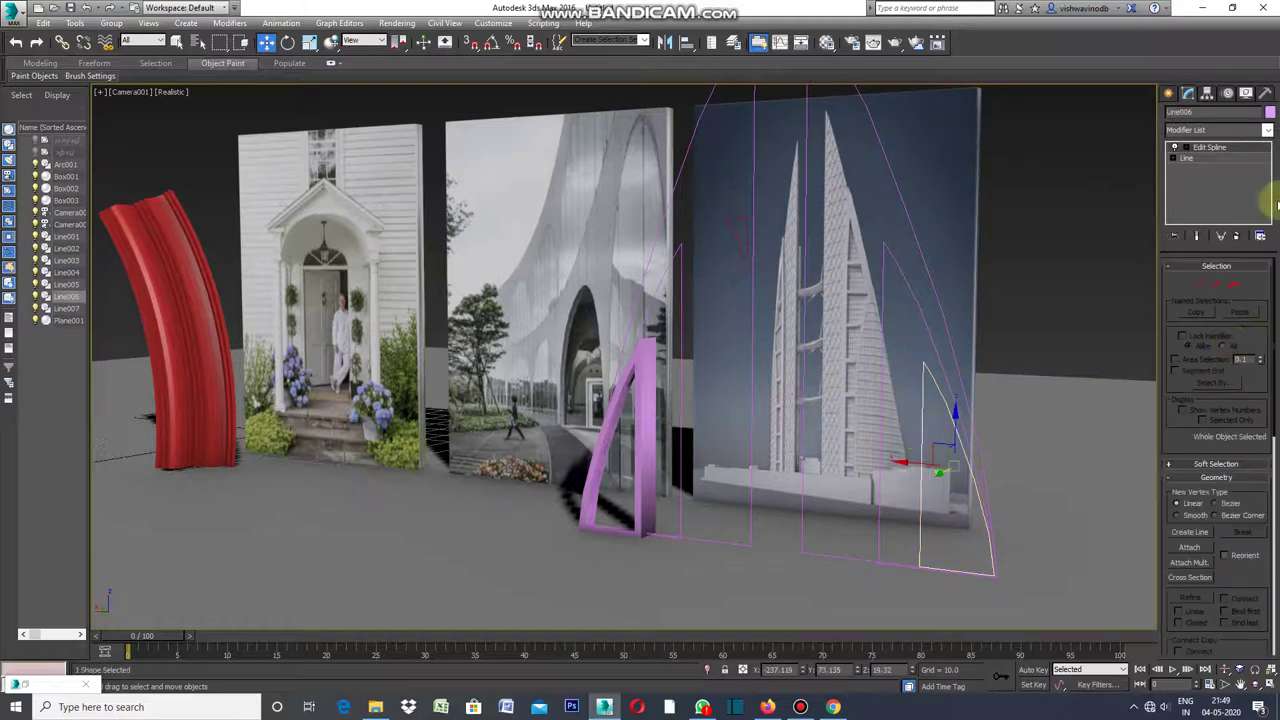
left_click(1188, 92)
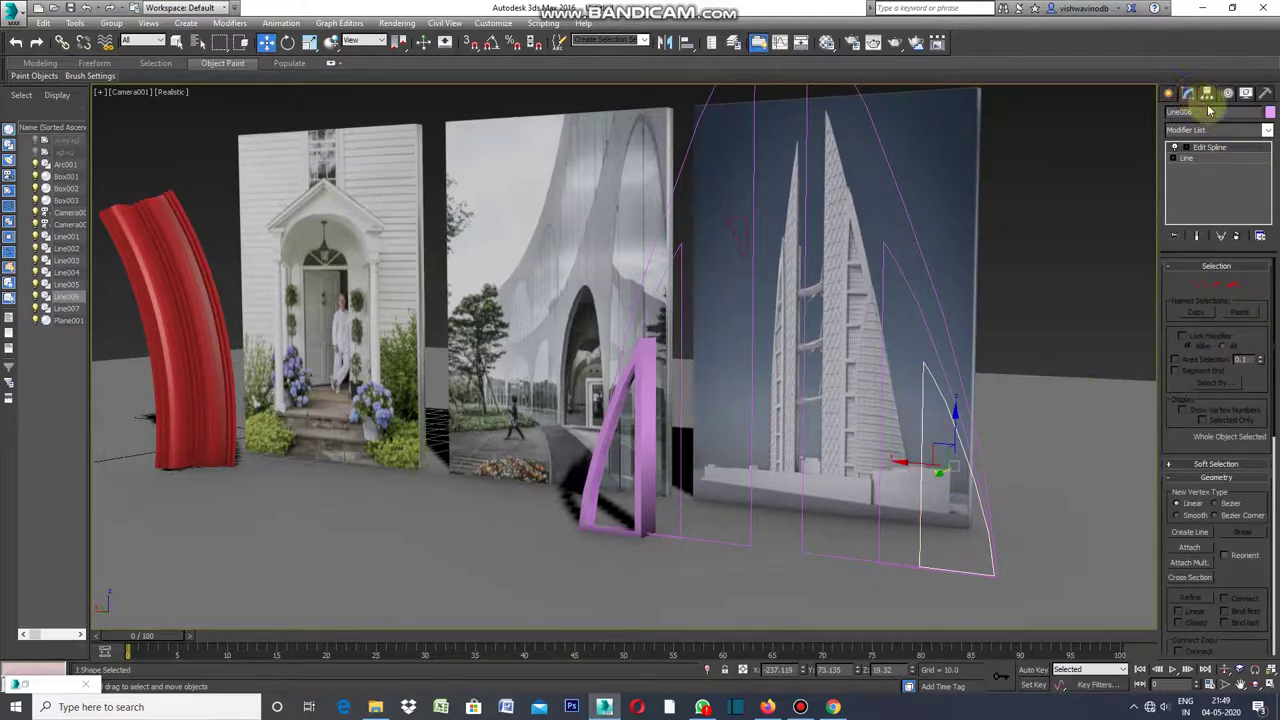
left_click(1267, 133)
scroll(1268, 305, "down", 1)
left_click_drag(1268, 305, 1268, 619)
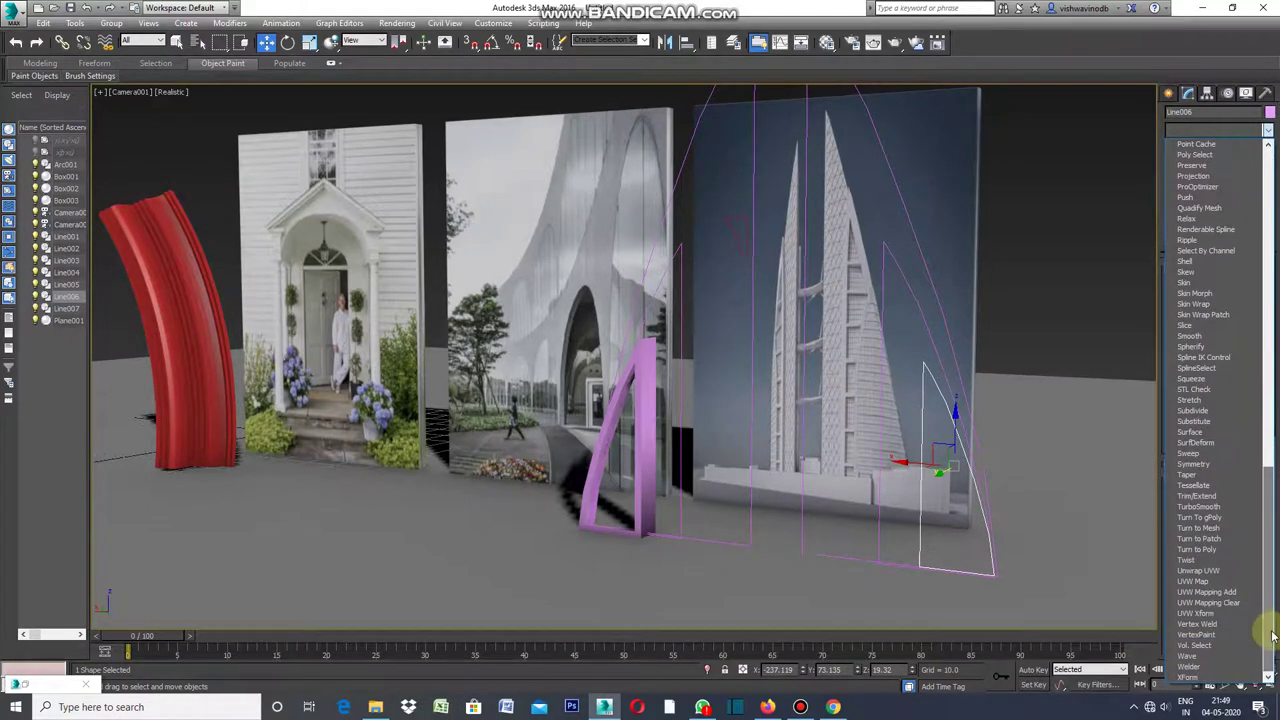
left_click(1199, 456)
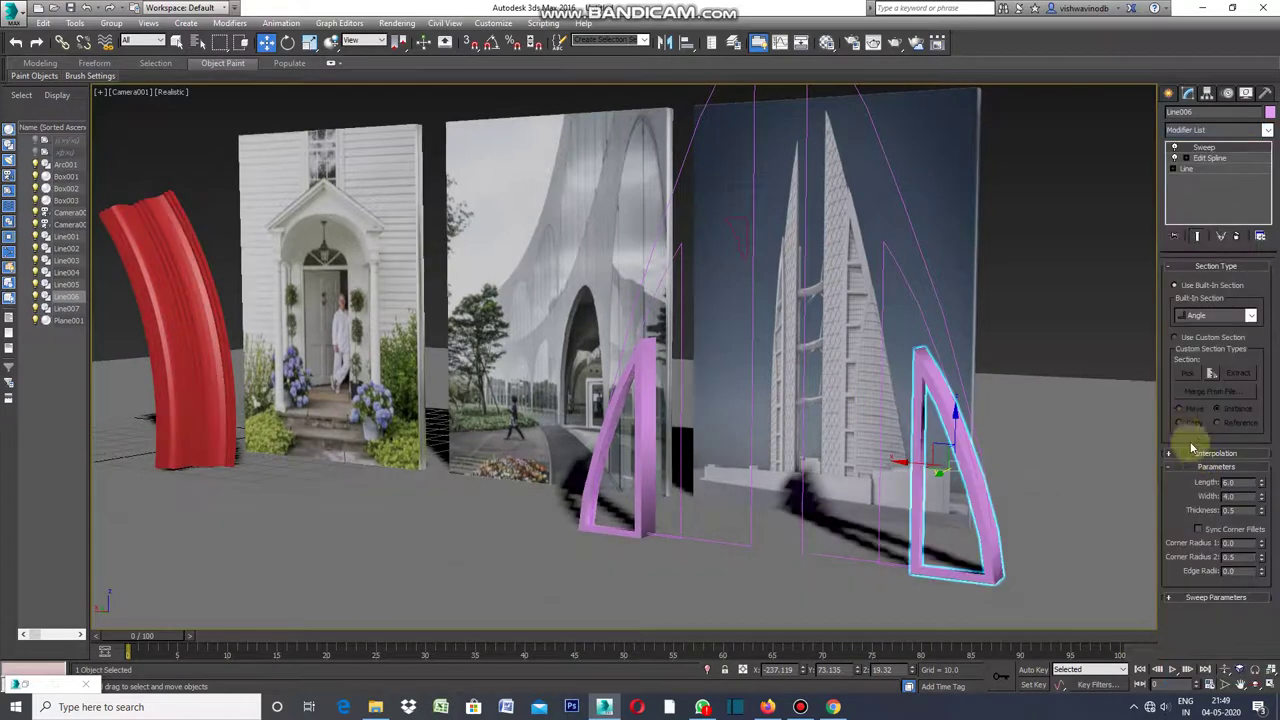
left_click(1113, 341)
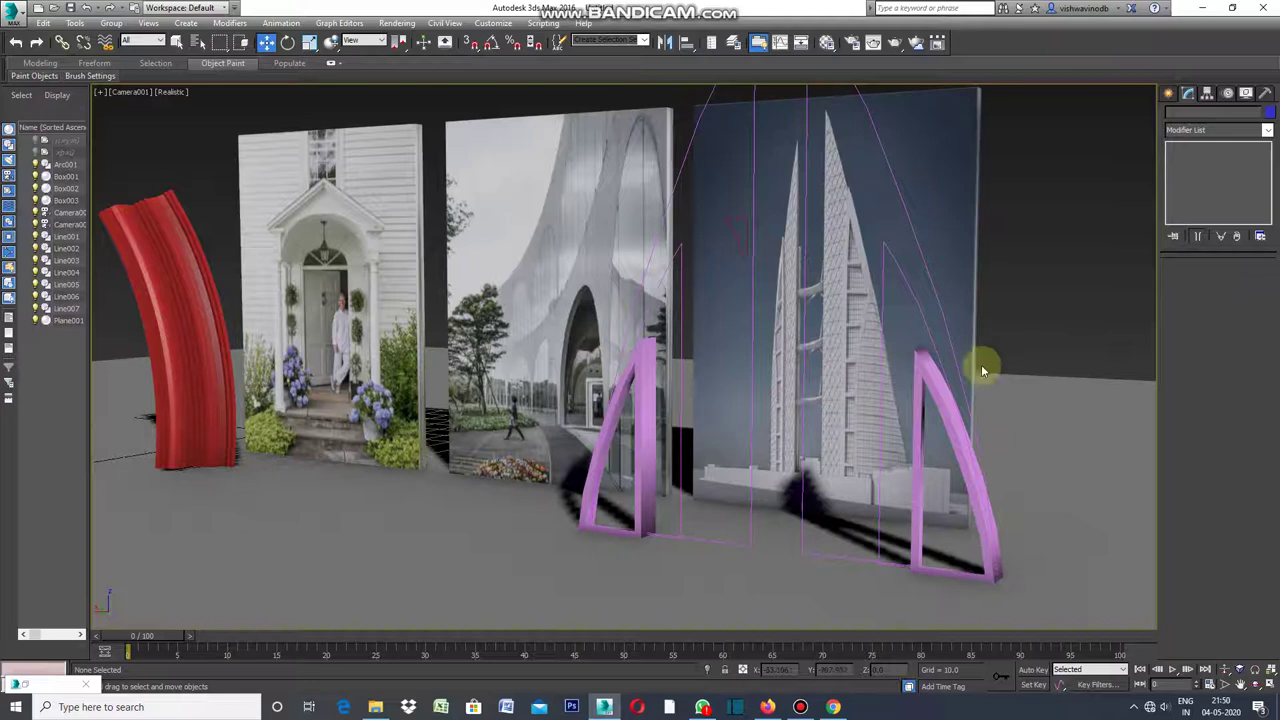
- Switch Line007's sweep to Use Custom Section, picking Line001 as the profile
left_click(647, 483)
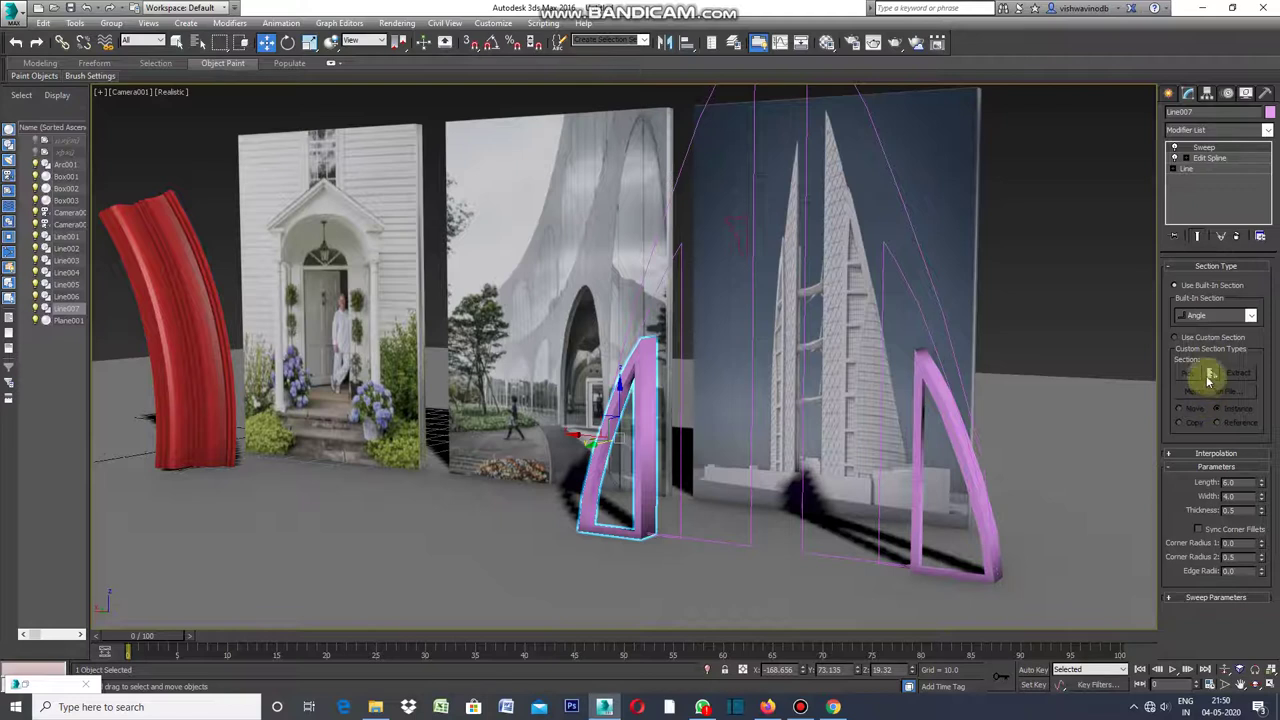
left_click(1180, 342)
left_click(1187, 373)
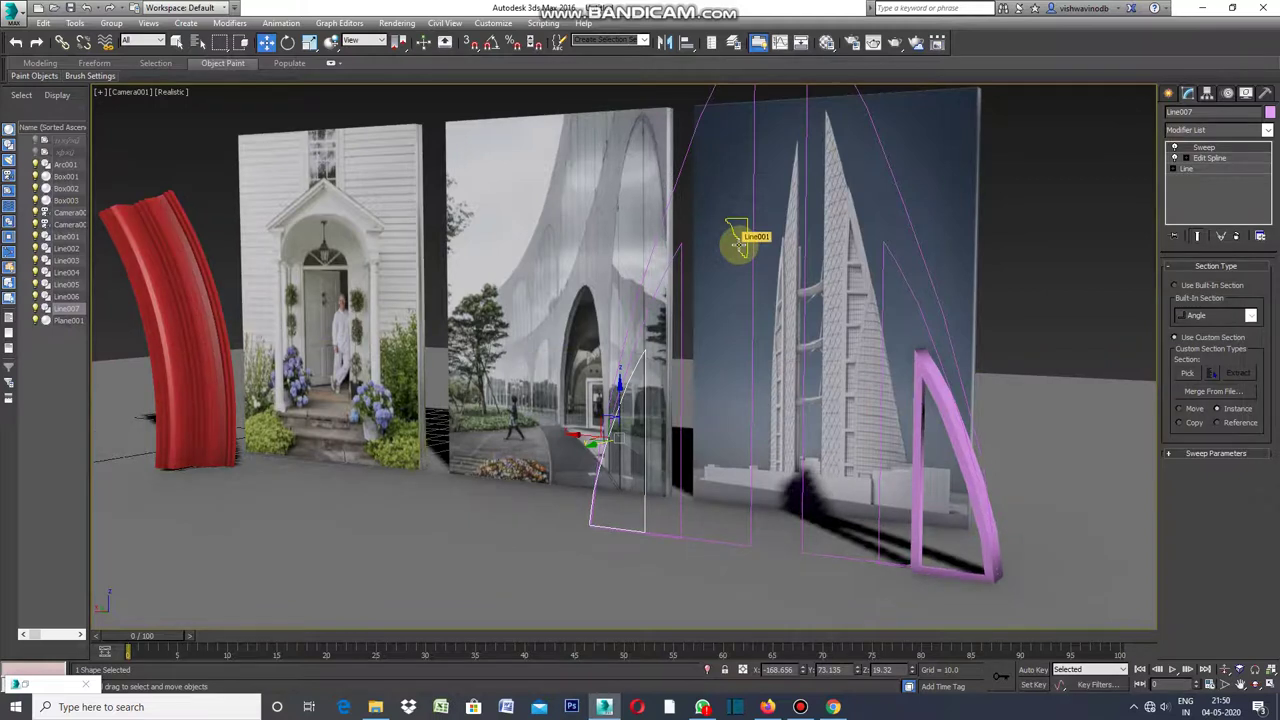
left_click(737, 243)
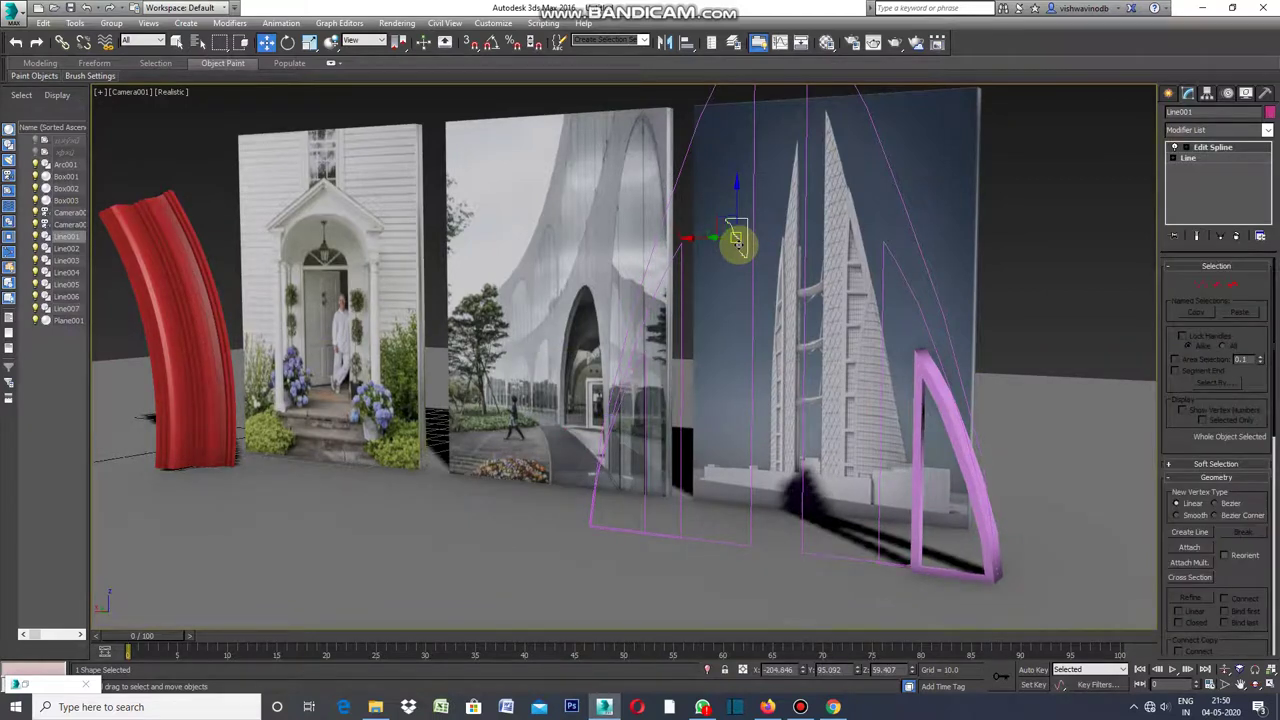
left_click(1041, 272)
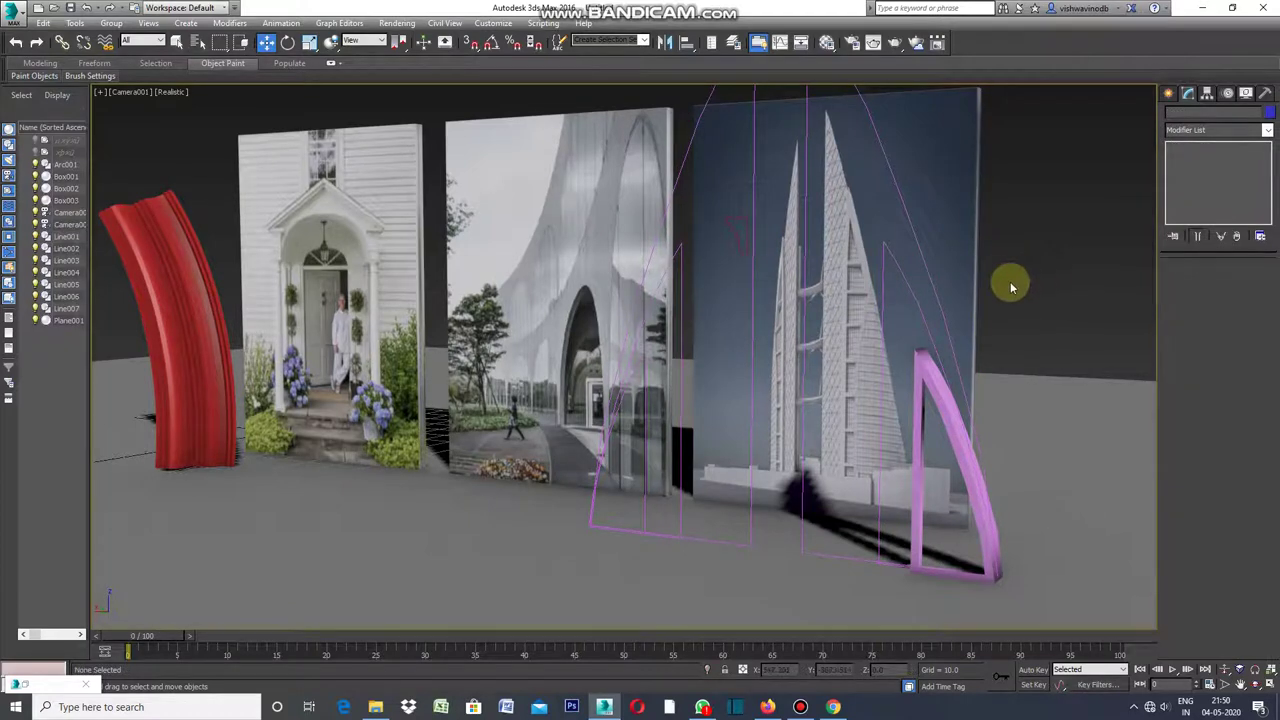
left_click(680, 320)
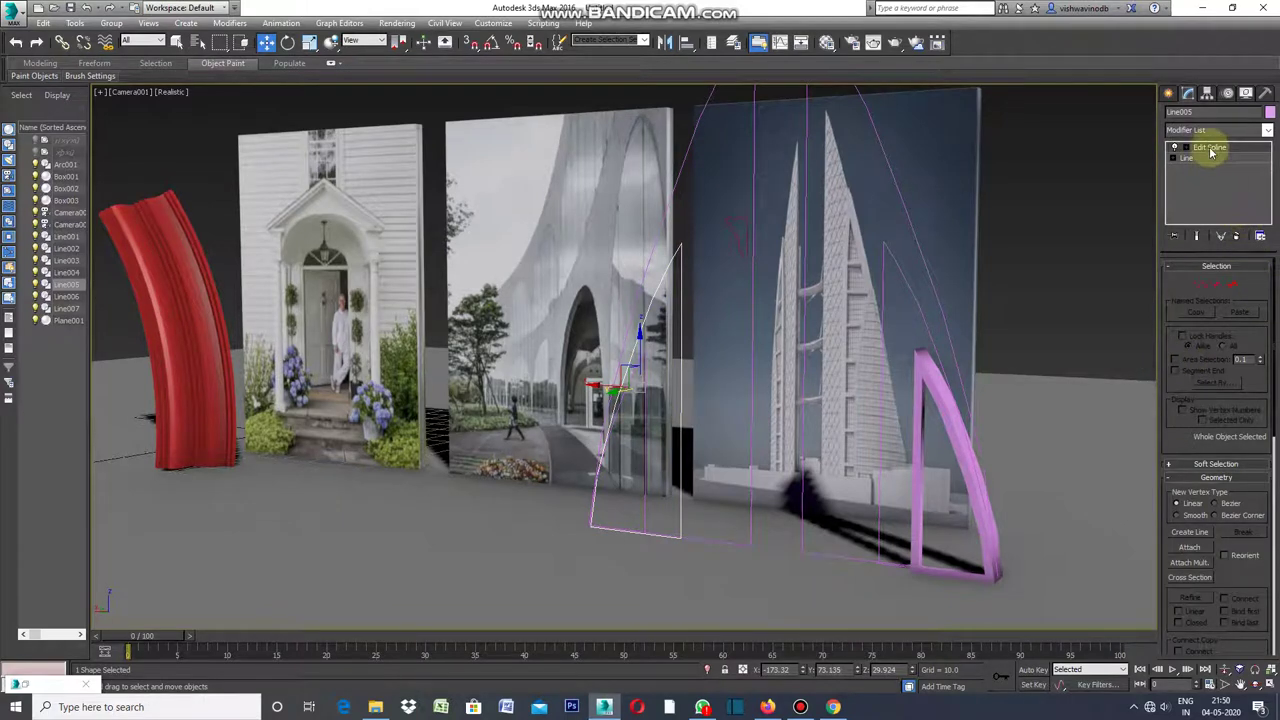
- Give Line005 a Sweep modifier that uses Line001 as its custom cross-section
left_click(1270, 132)
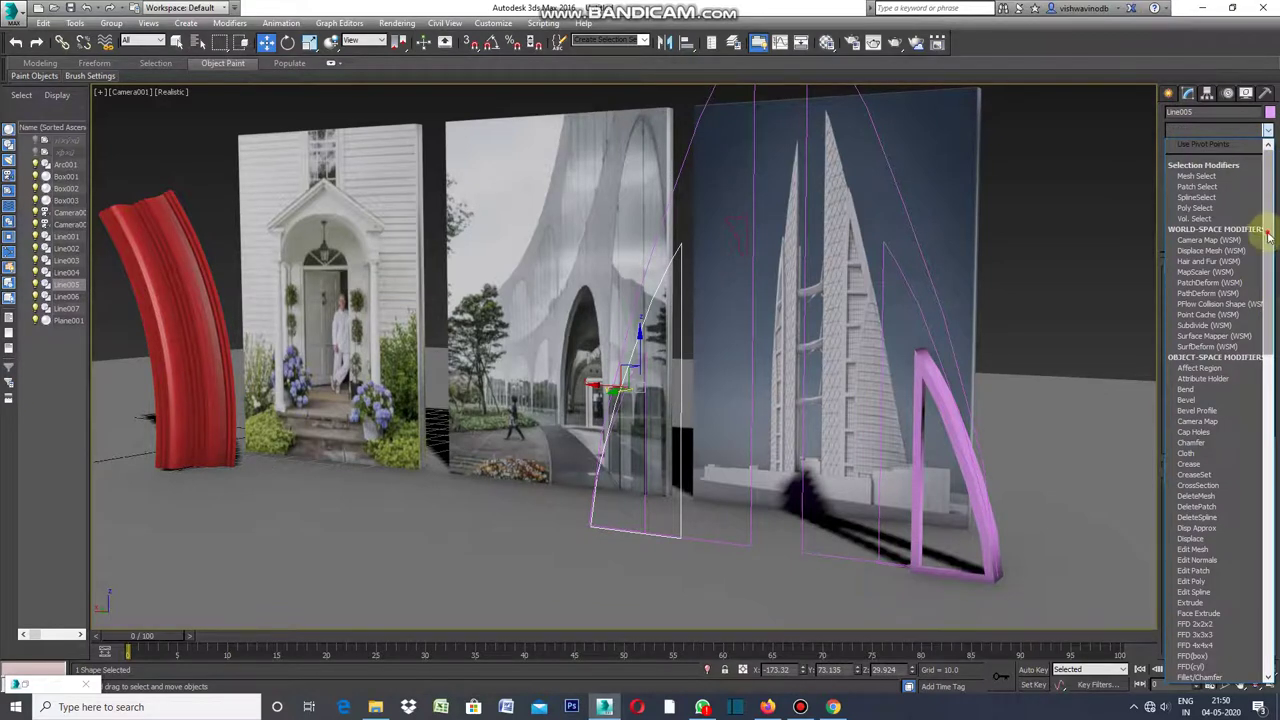
left_click_drag(1269, 235, 1268, 640)
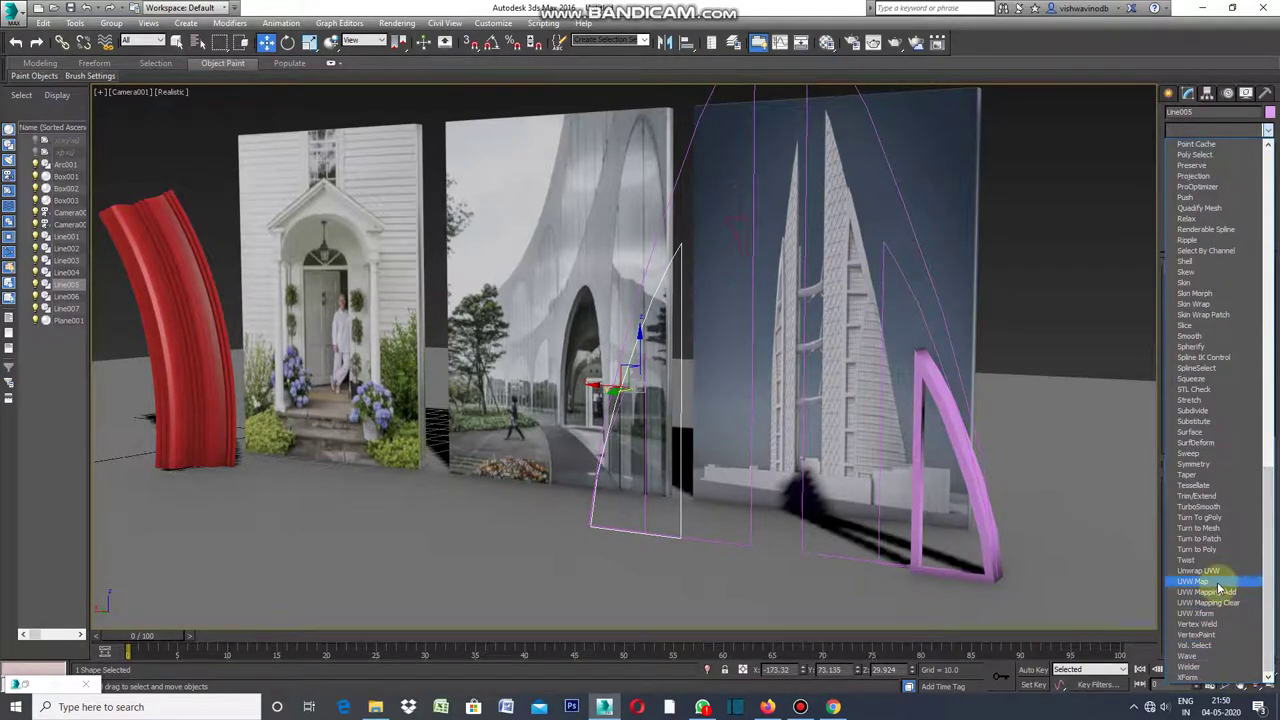
left_click(1200, 453)
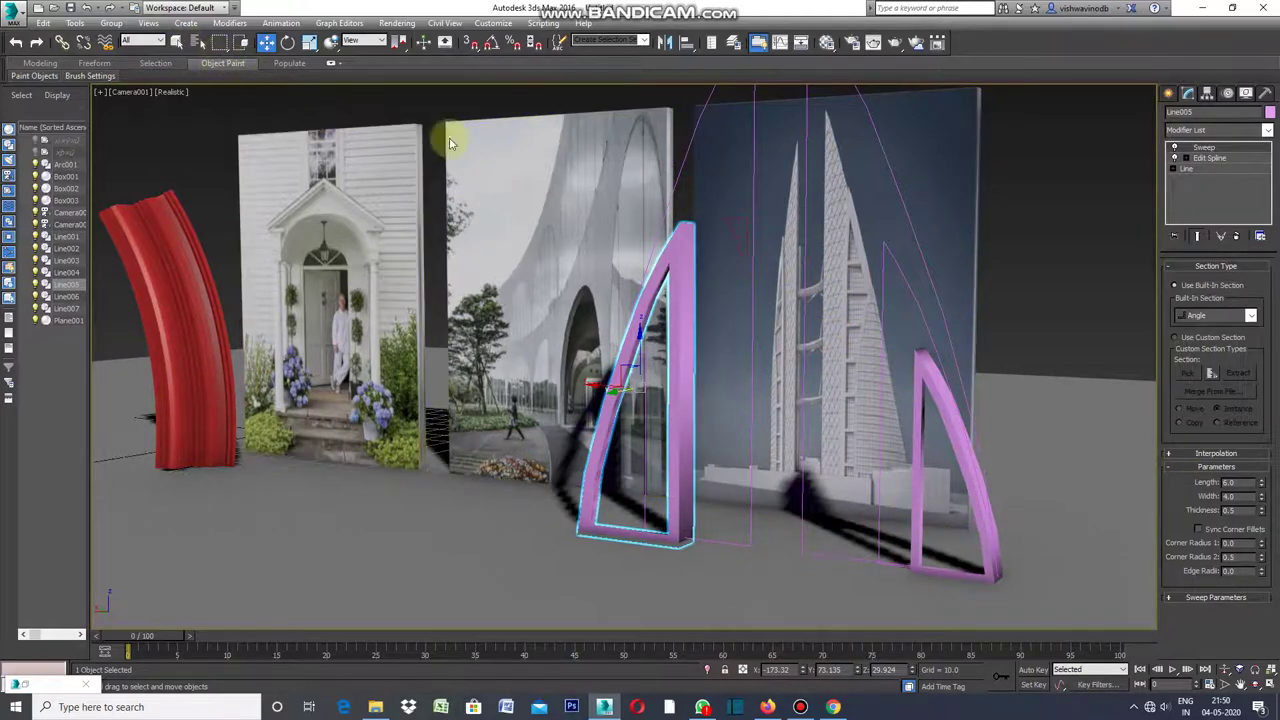
left_click(1175, 338)
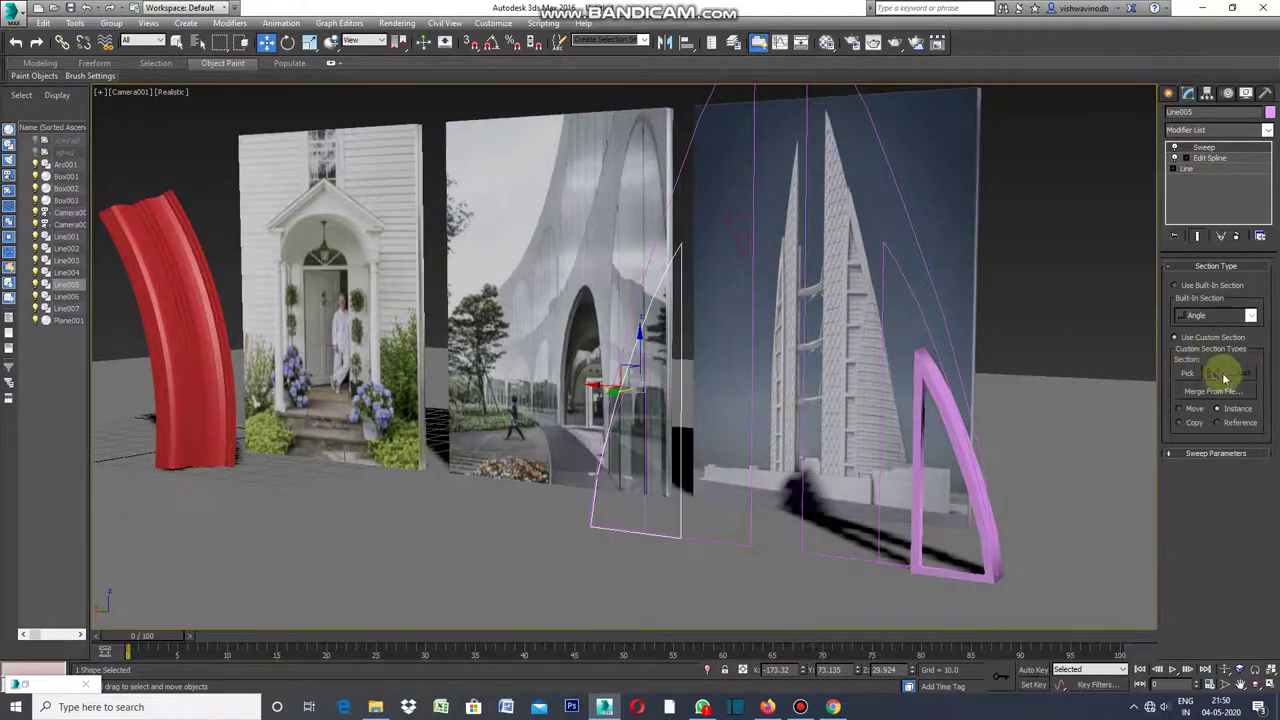
left_click(1189, 374)
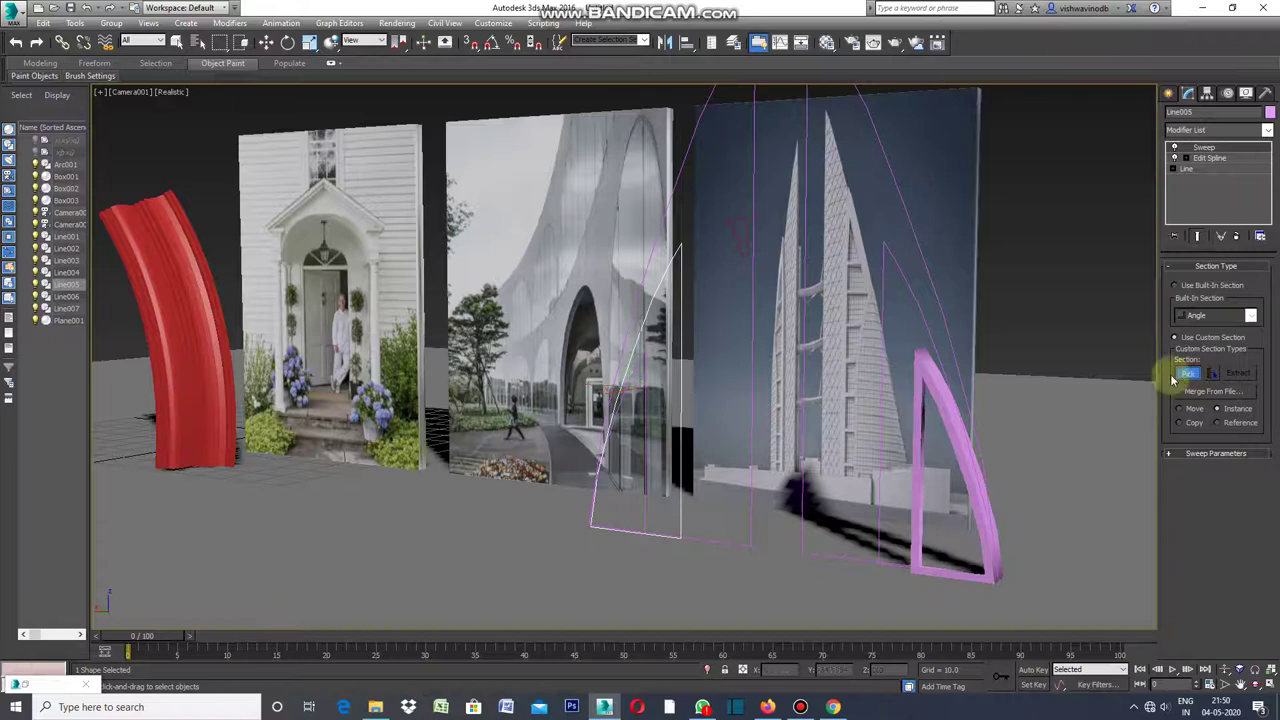
left_click(739, 246)
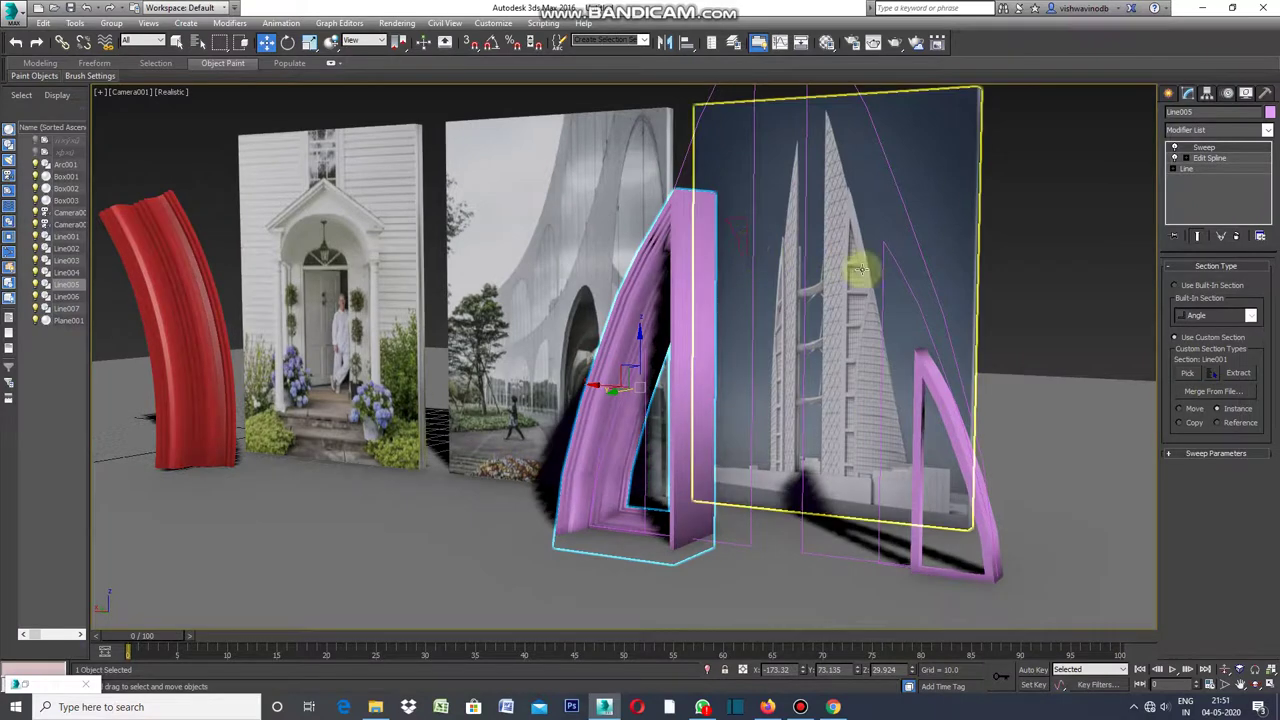
left_click(1074, 262)
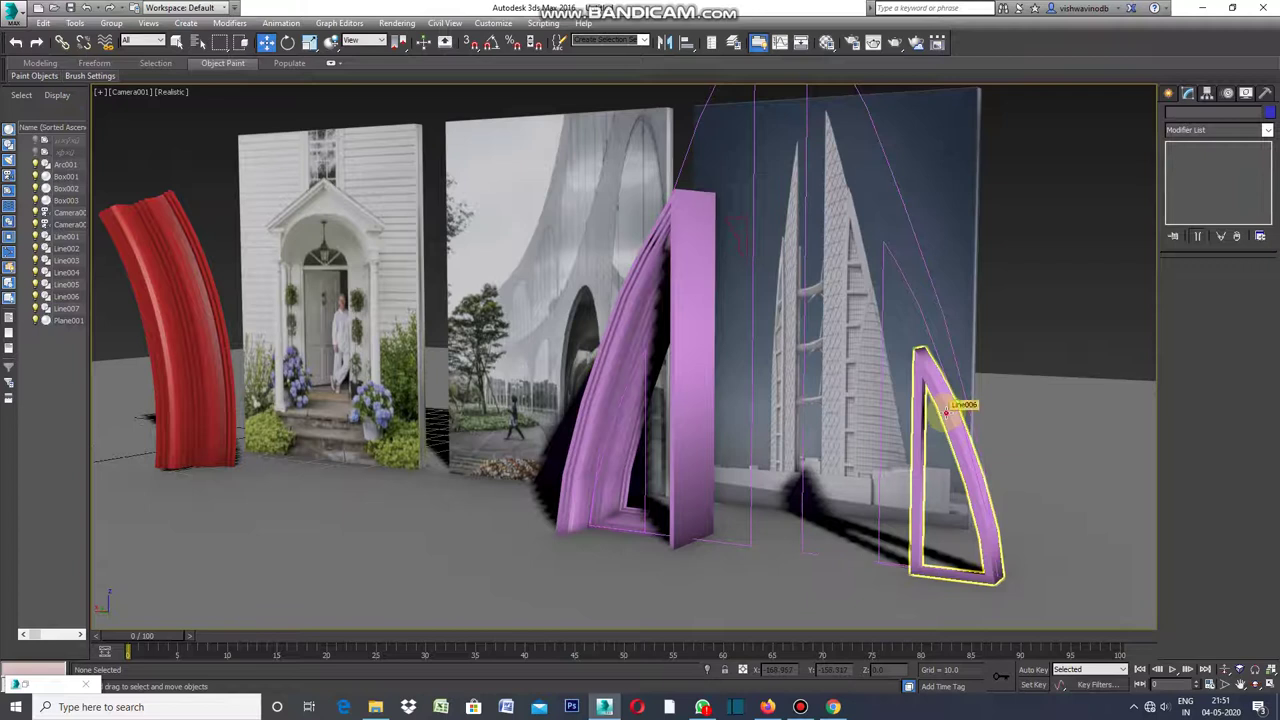
- Change Line006's sweep to Use Custom Section with the Line001 profile
left_click(945, 410)
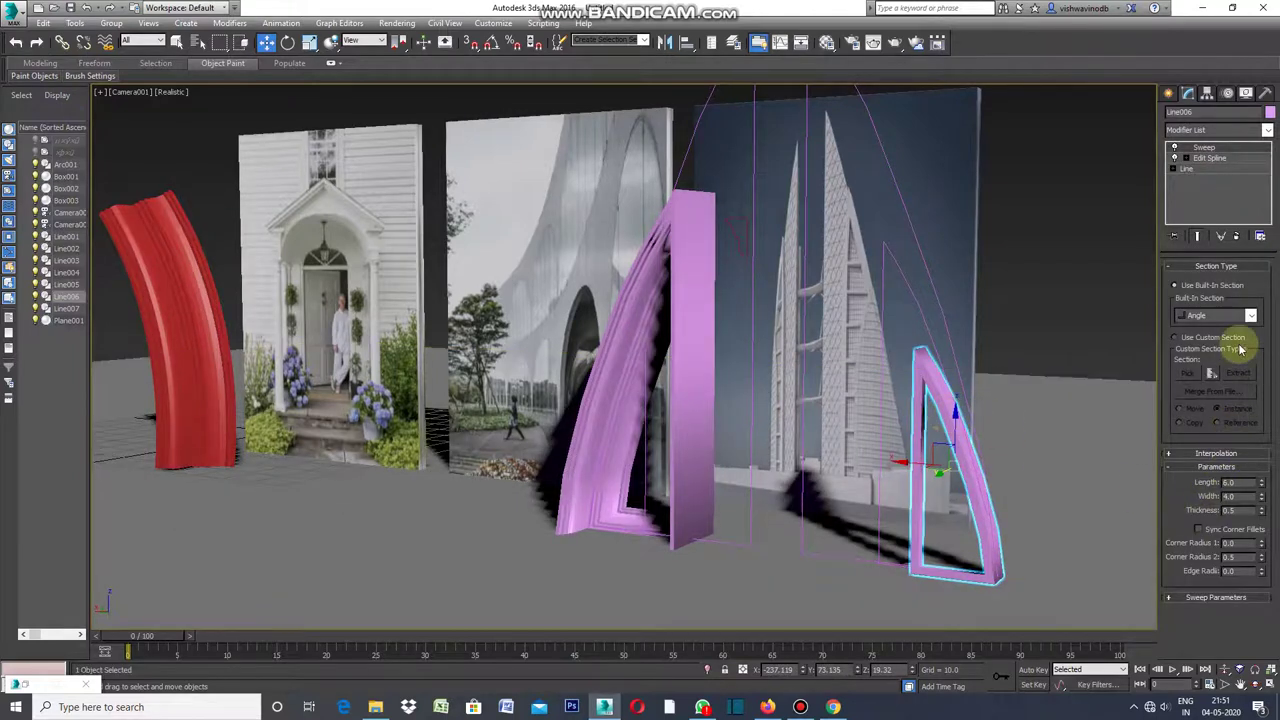
left_click(1177, 339)
left_click(1190, 375)
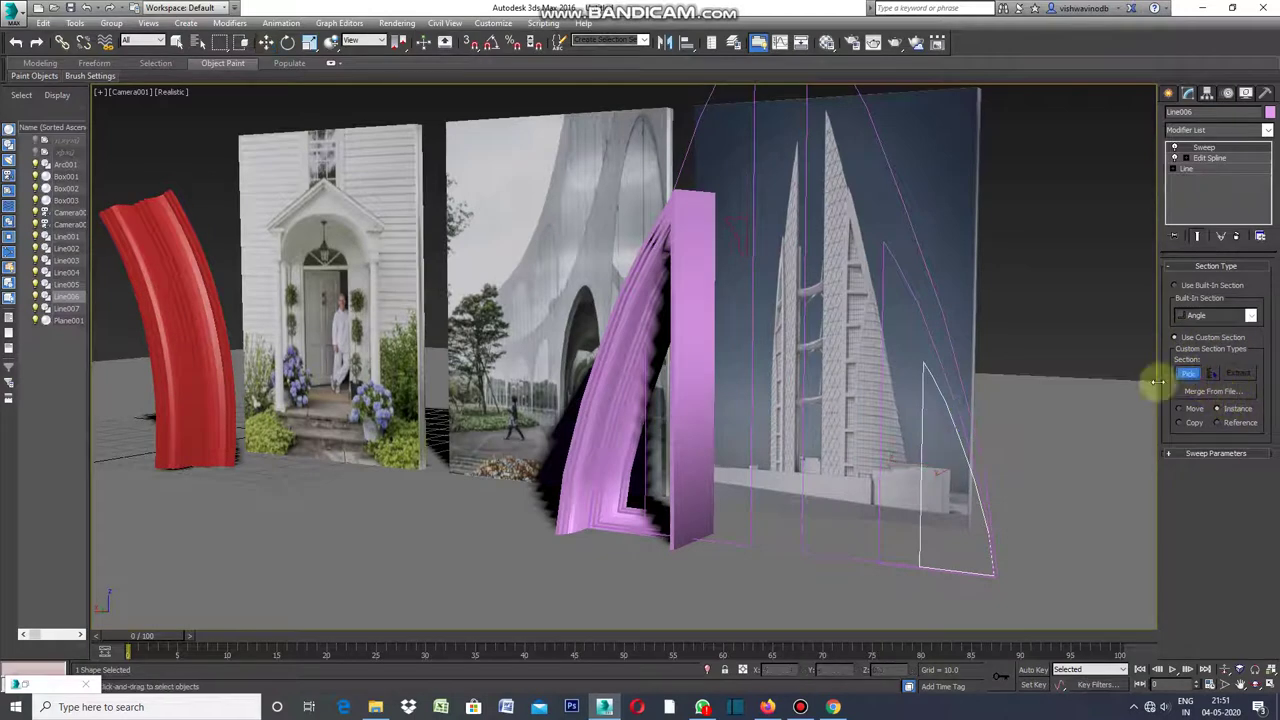
left_click(739, 249)
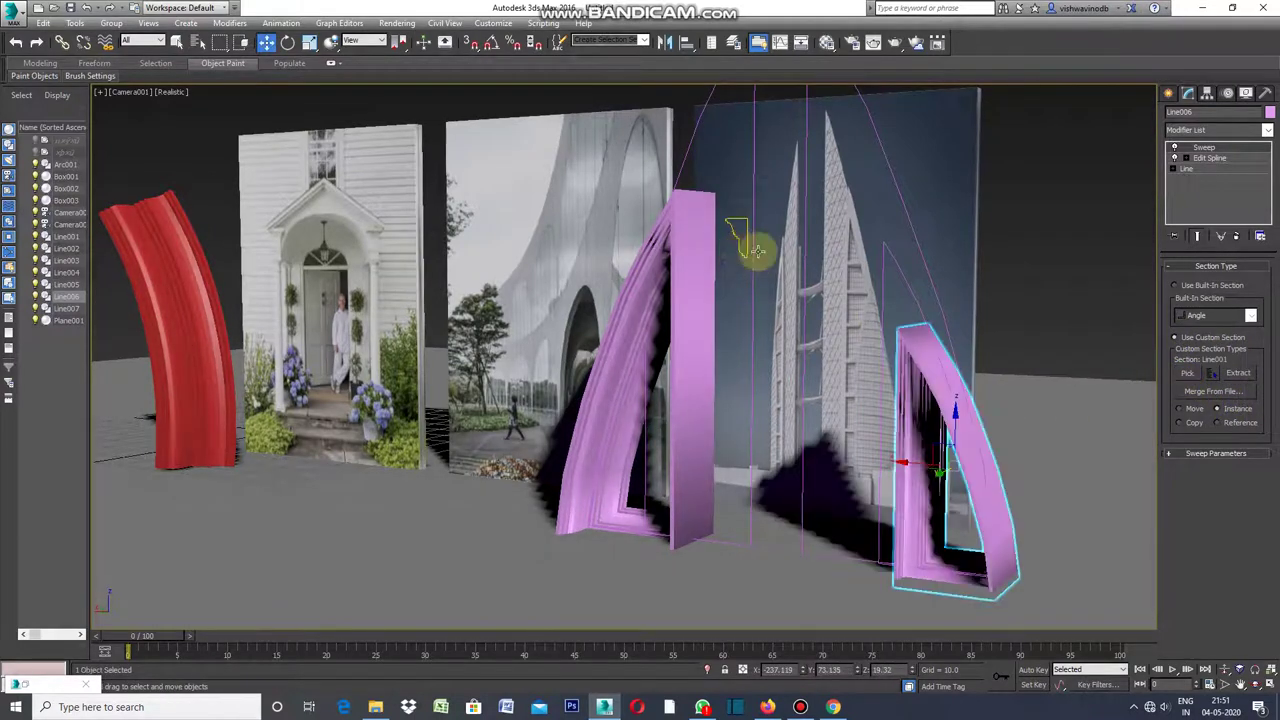
left_click(1060, 278)
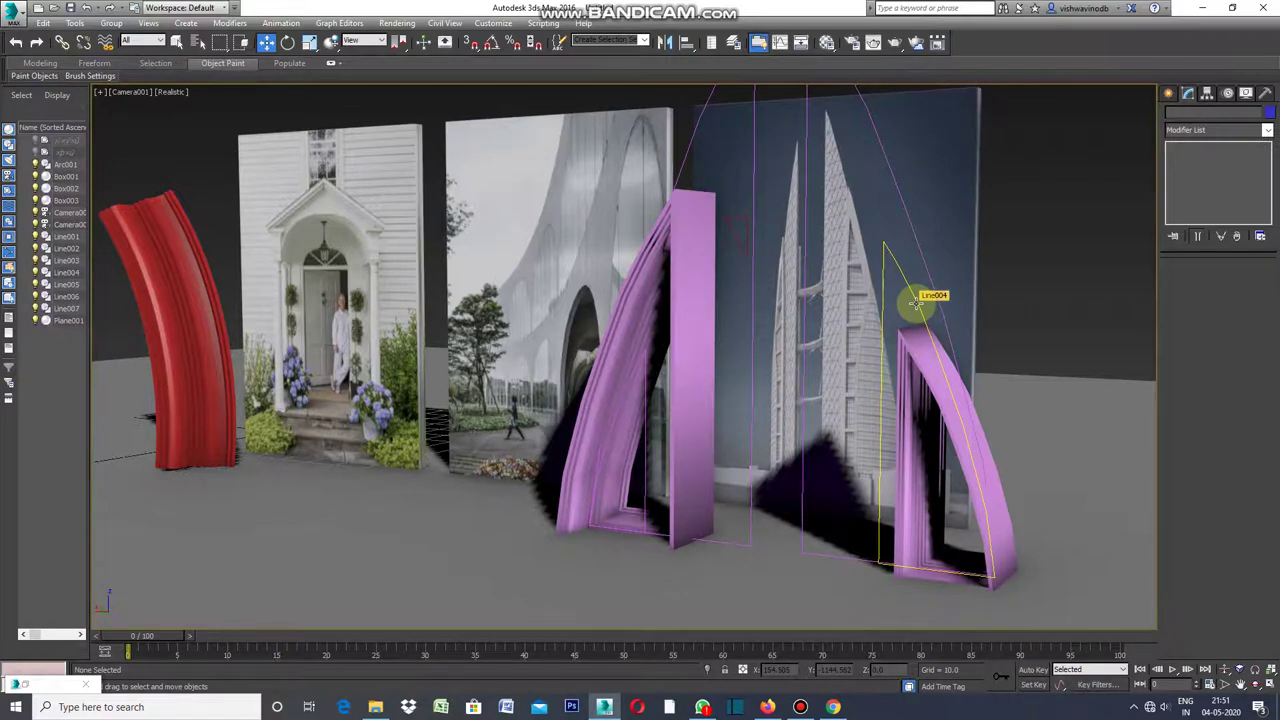
- Add a Sweep modifier to the outline Line004 near the tower image
left_click(915, 303)
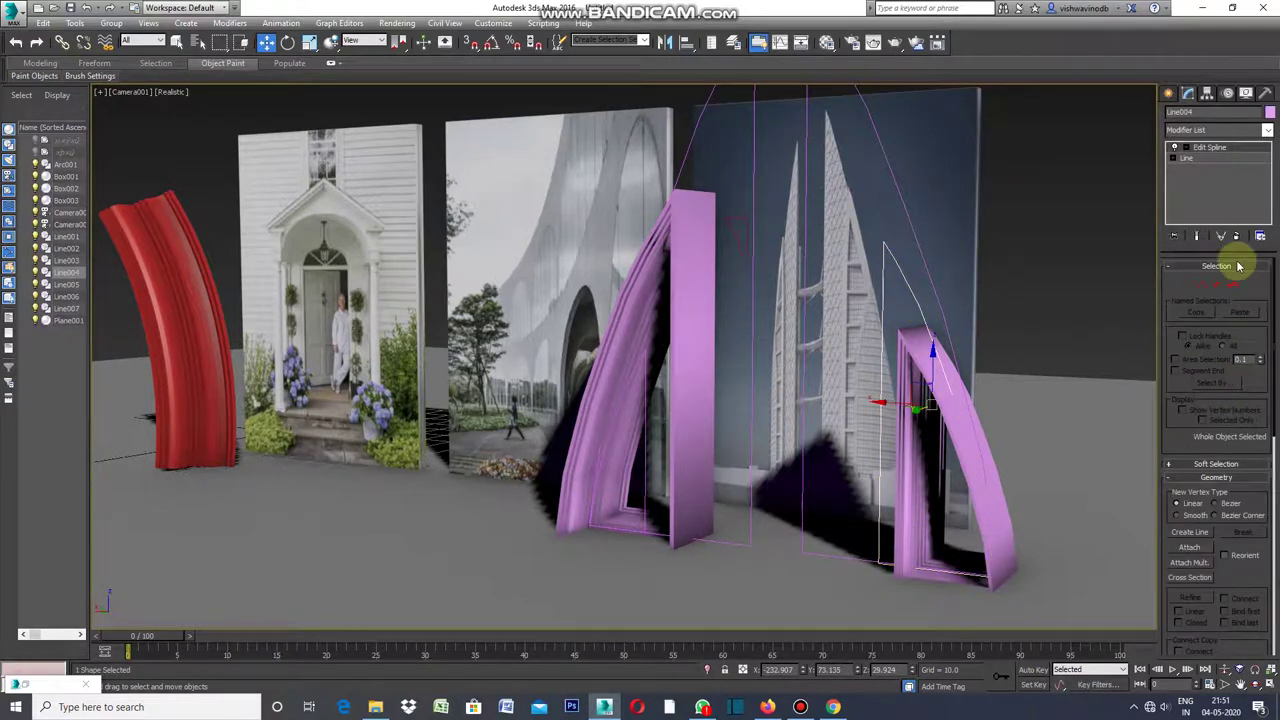
left_click(1268, 133)
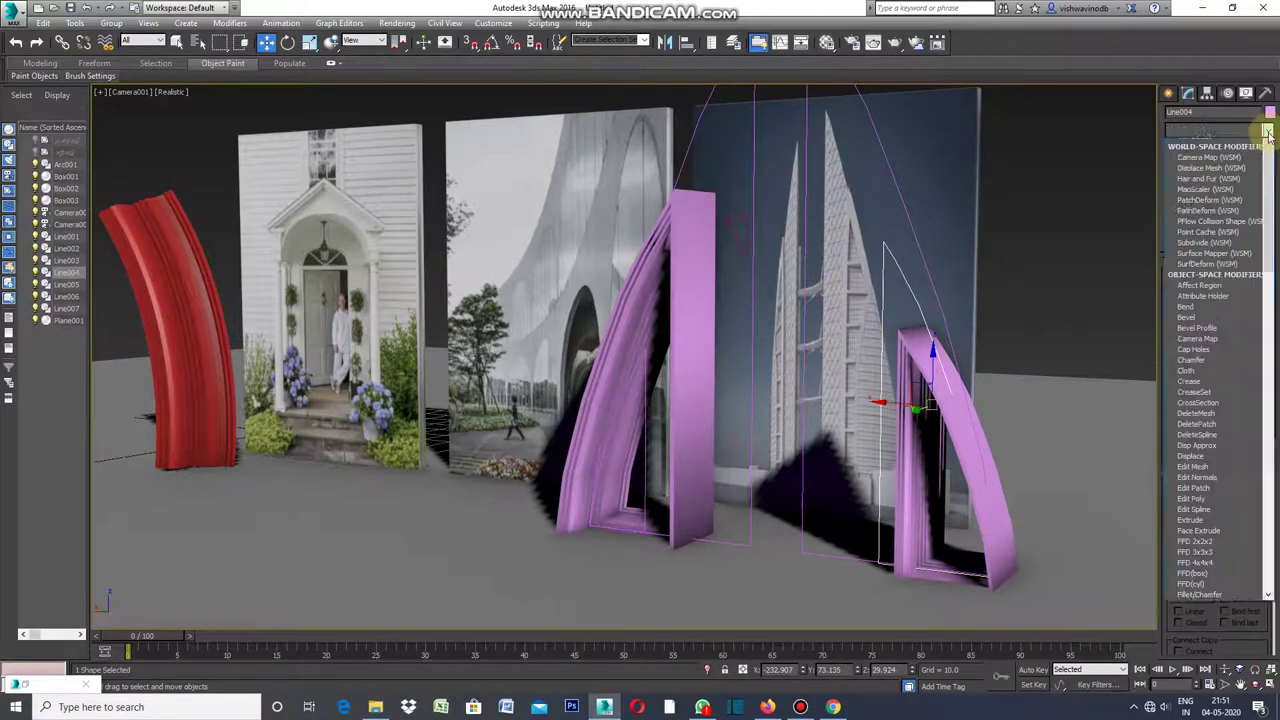
left_click_drag(1273, 315, 1268, 676)
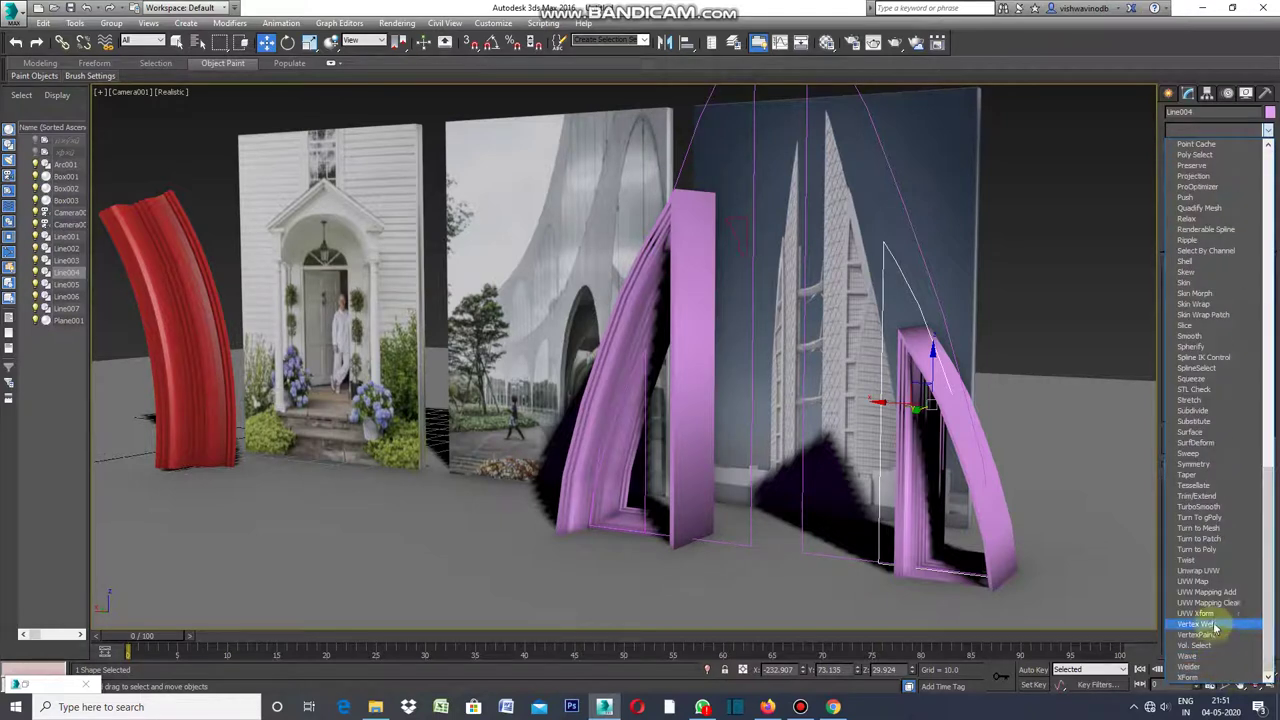
left_click(1192, 454)
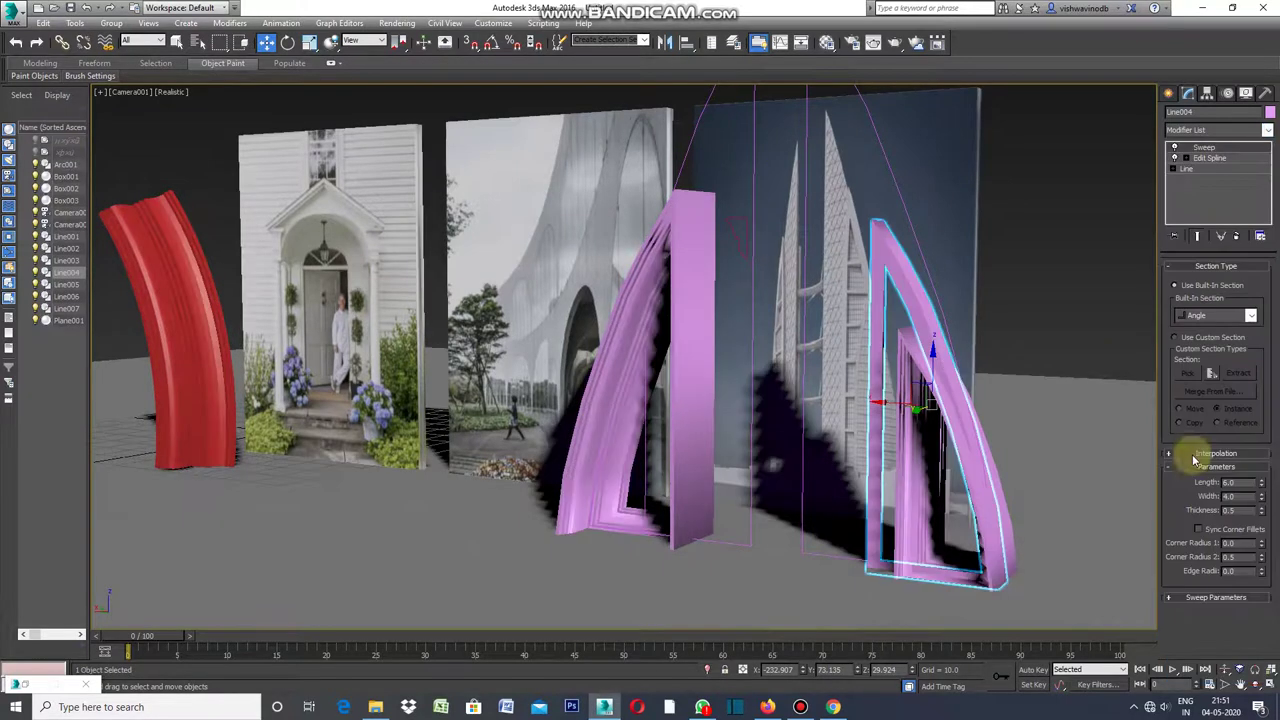
left_click(1076, 265)
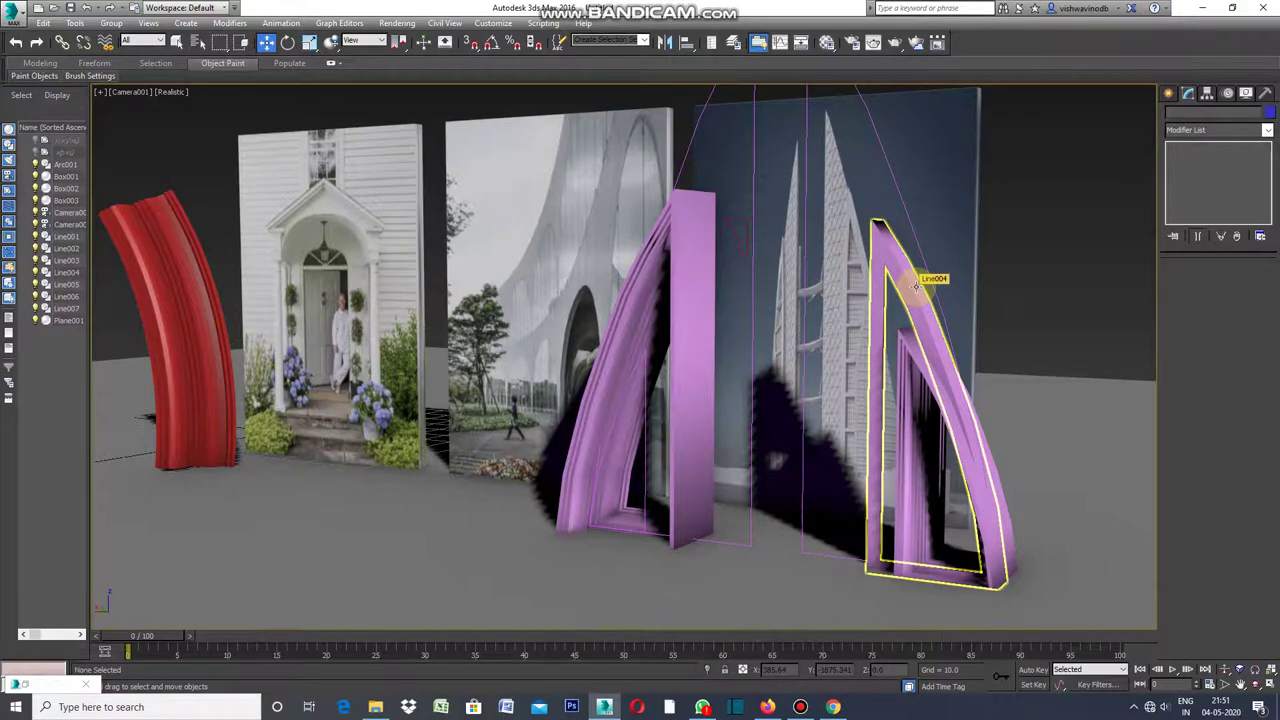
- Set the right arch's sweep to Use Custom Section with Line001 as the profile
left_click(914, 287)
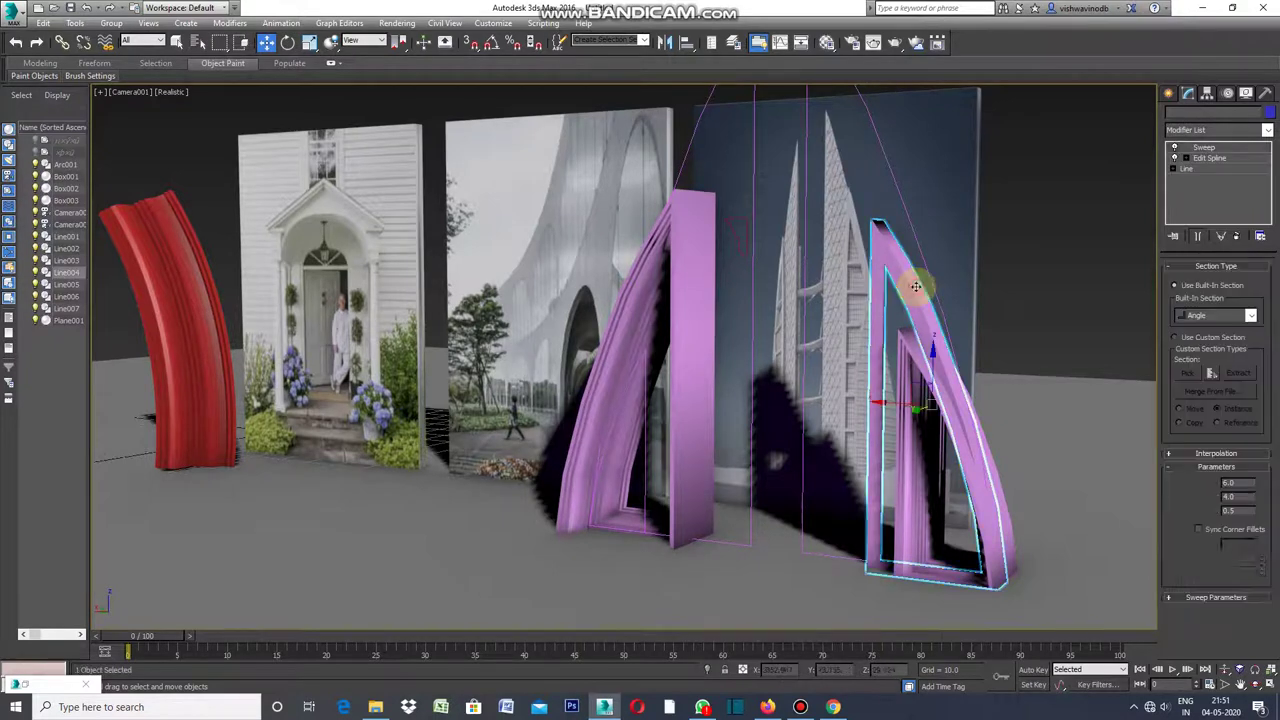
left_click(1175, 338)
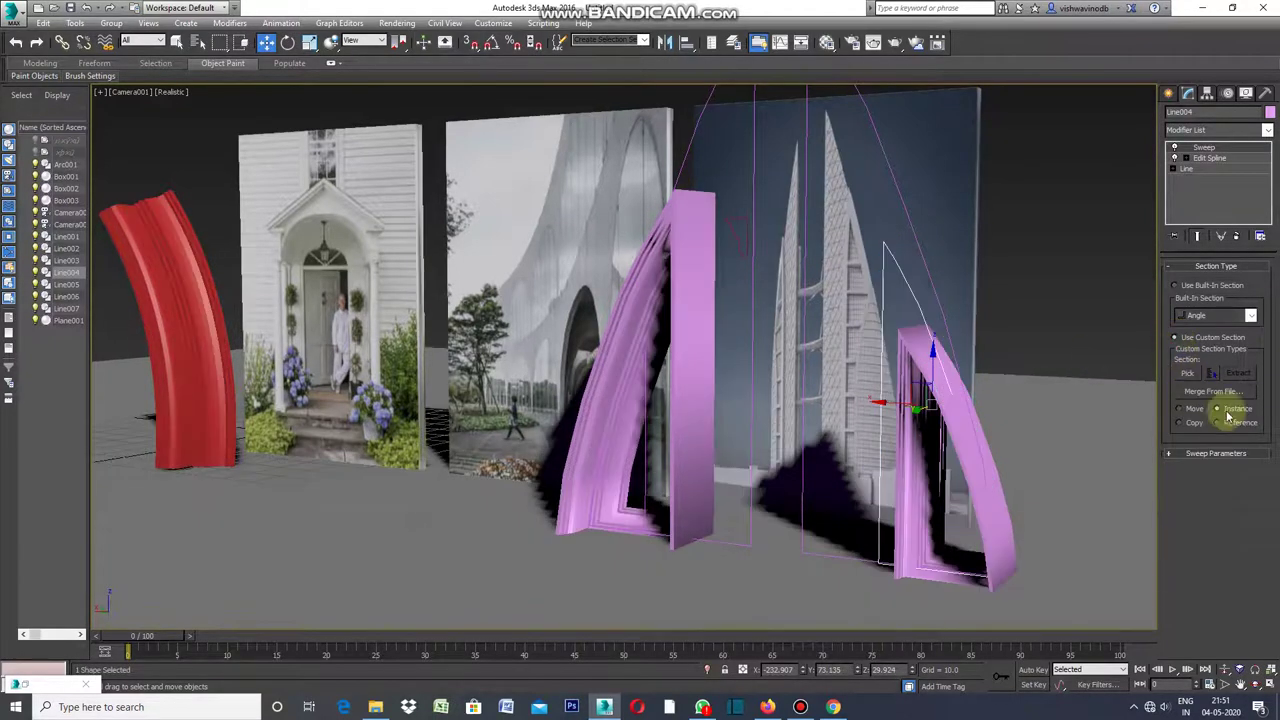
left_click(1192, 370)
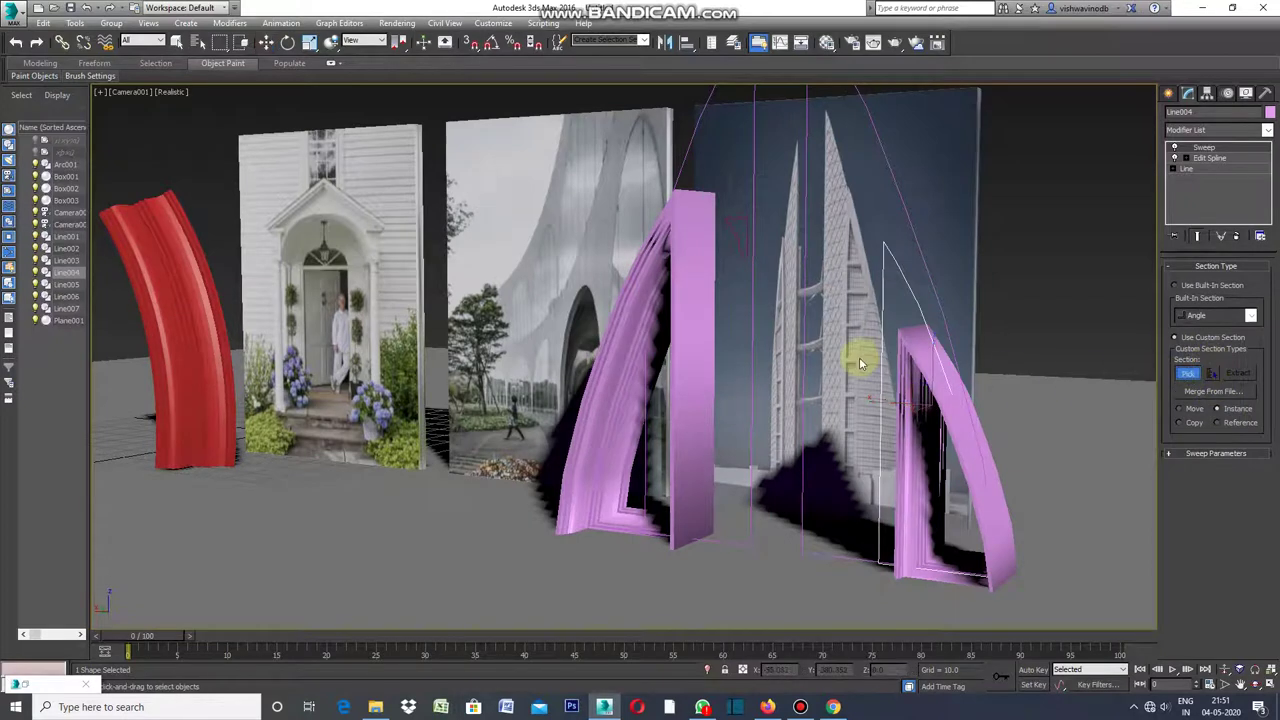
left_click(743, 258)
left_click(1080, 280)
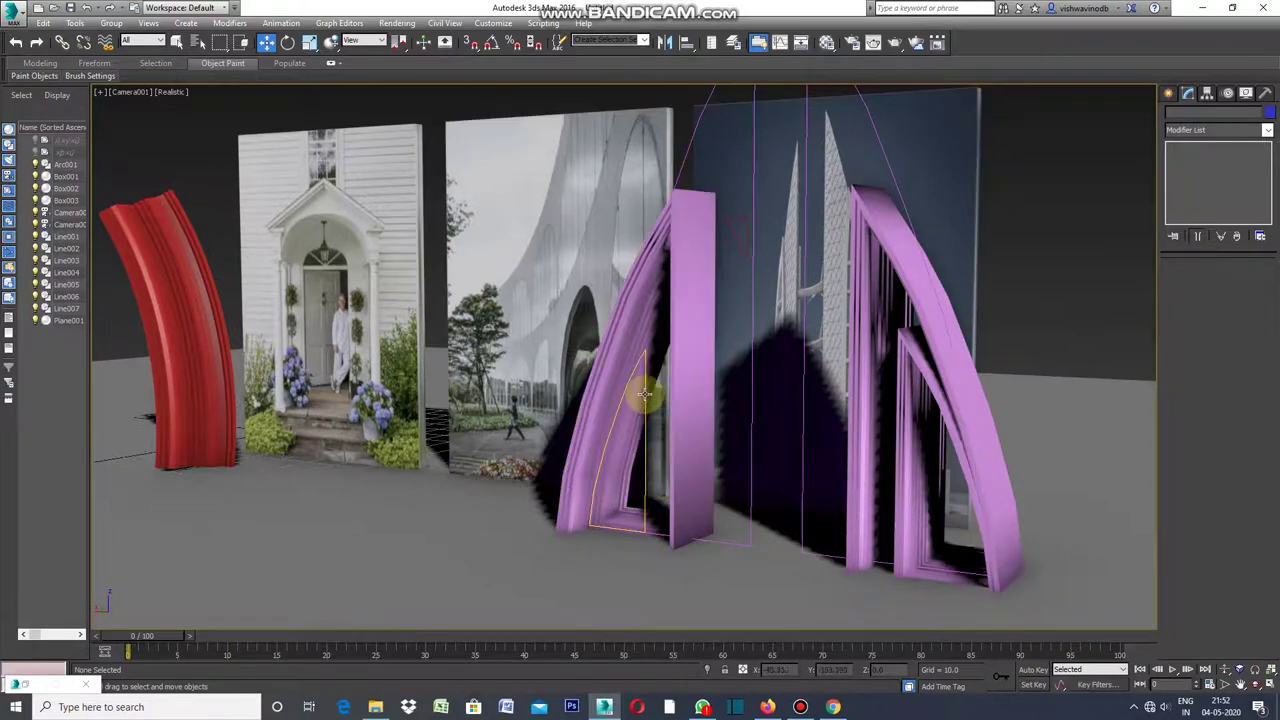
left_click(645, 393)
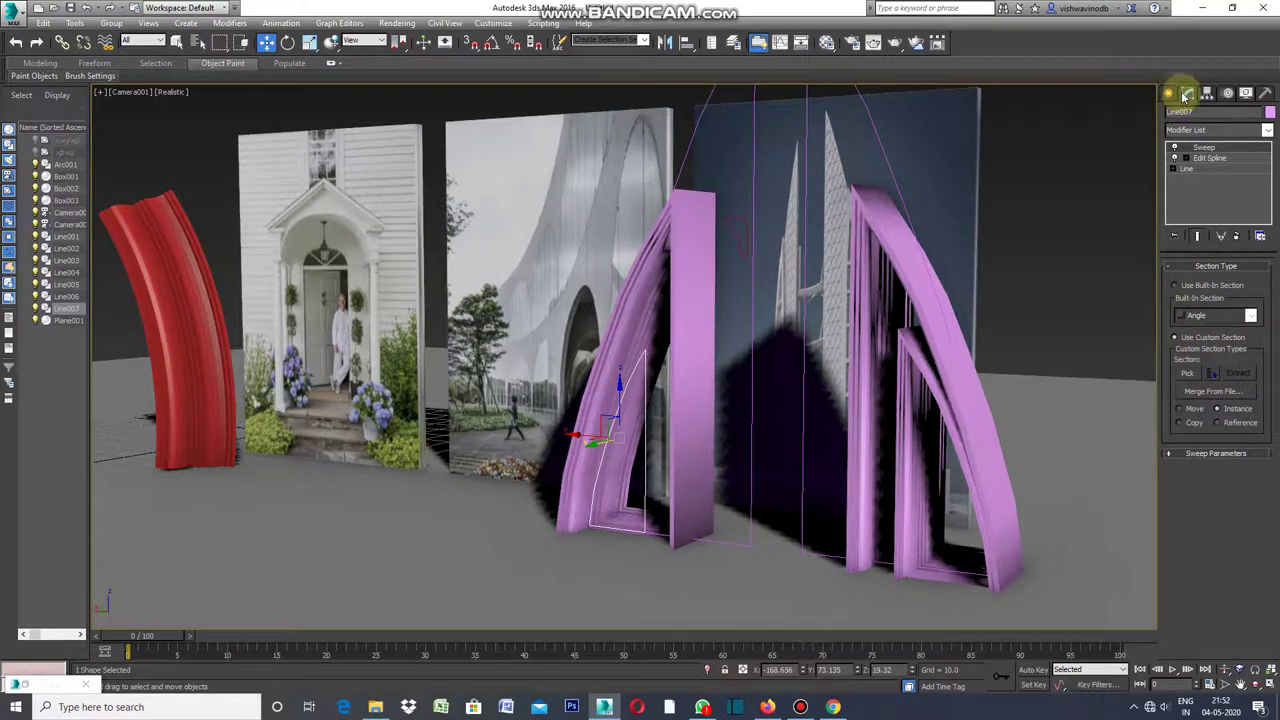
- Stack another Sweep on Line007 using Line001 as its custom section
left_click(1268, 132)
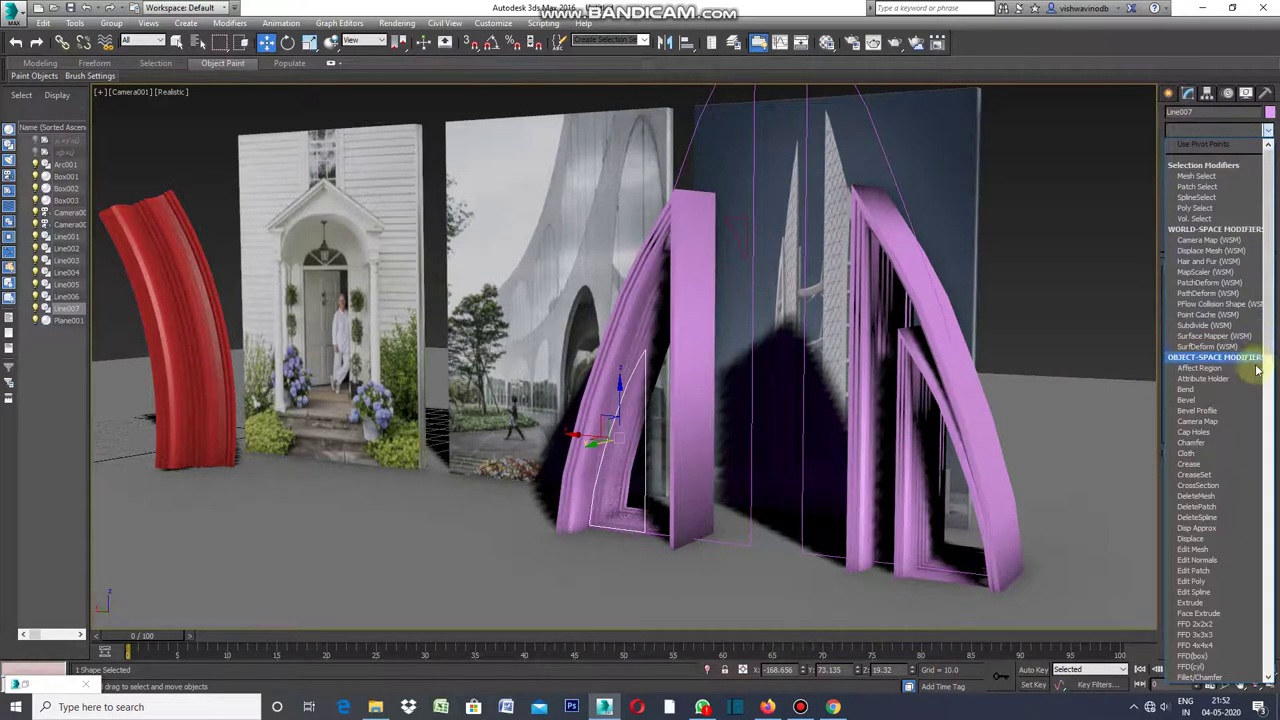
left_click_drag(1274, 285, 1270, 640)
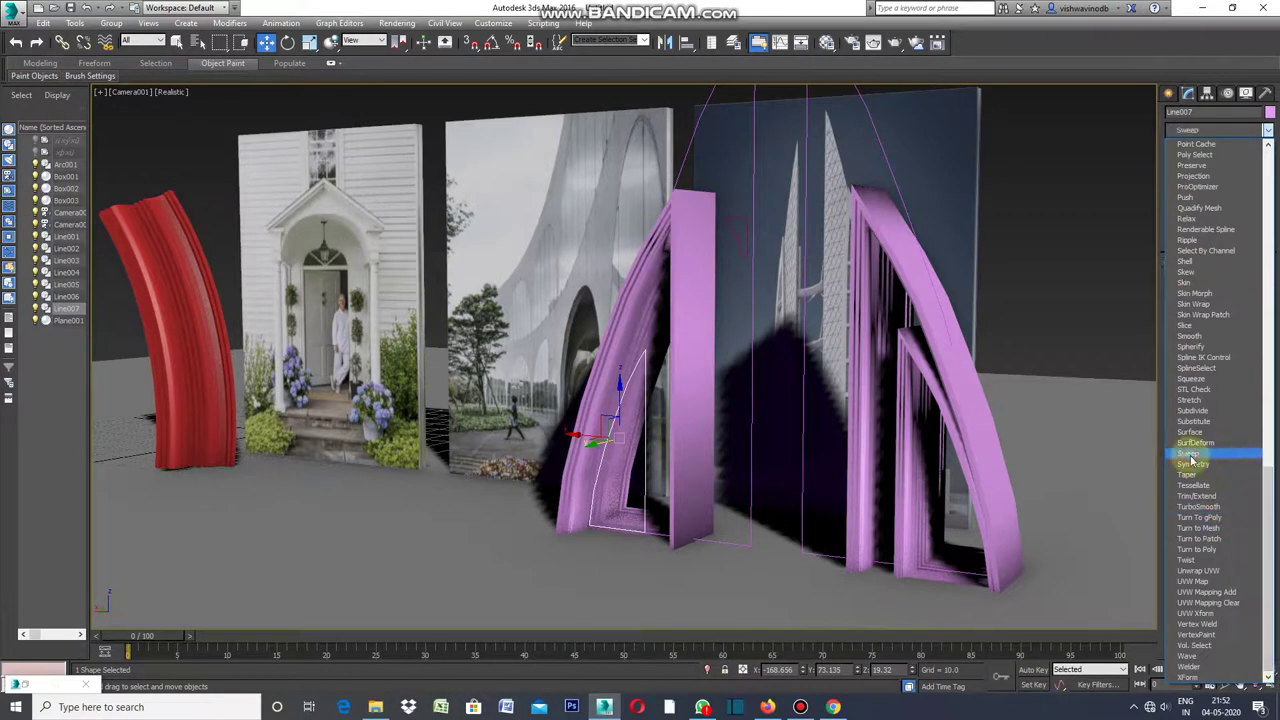
left_click(1190, 455)
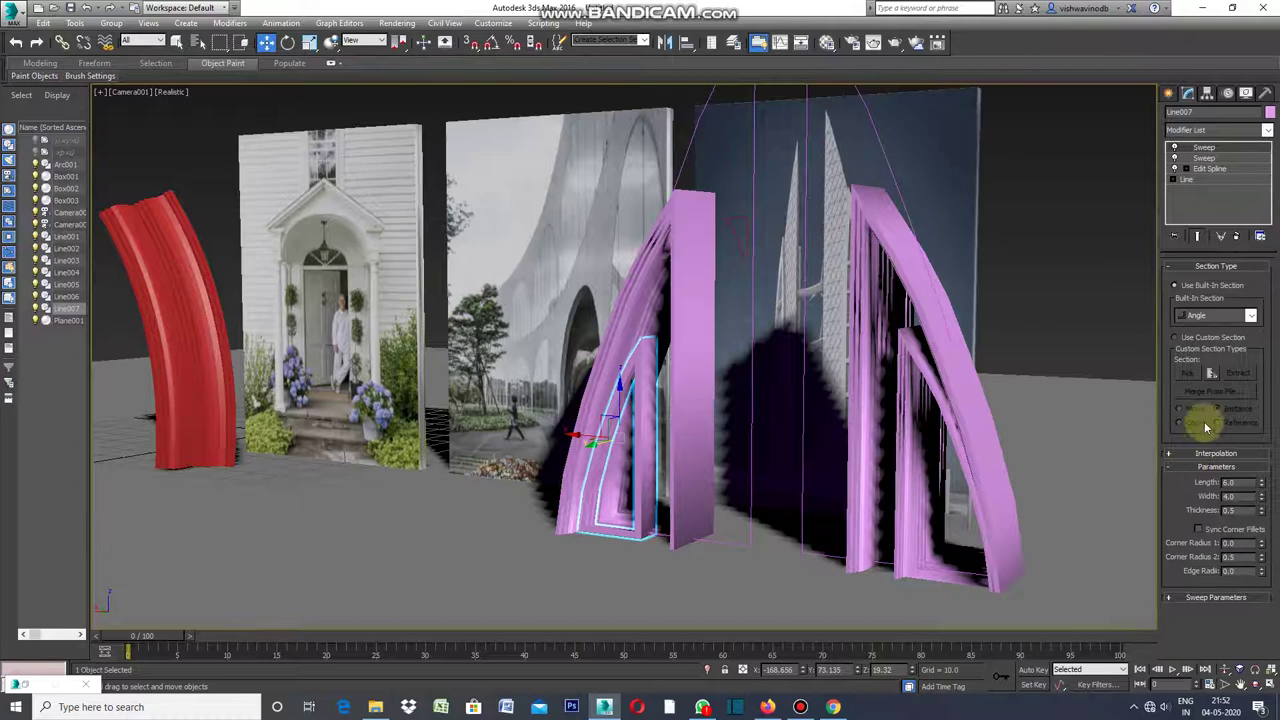
left_click(1176, 338)
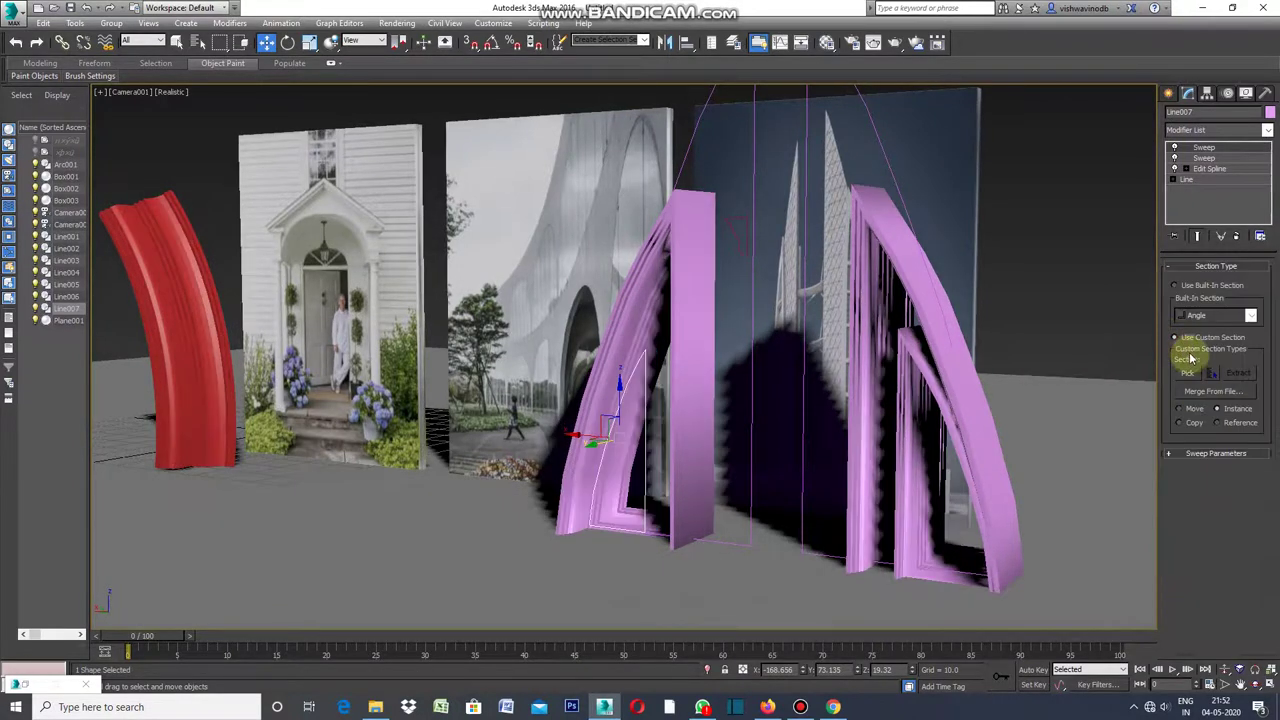
left_click(1192, 374)
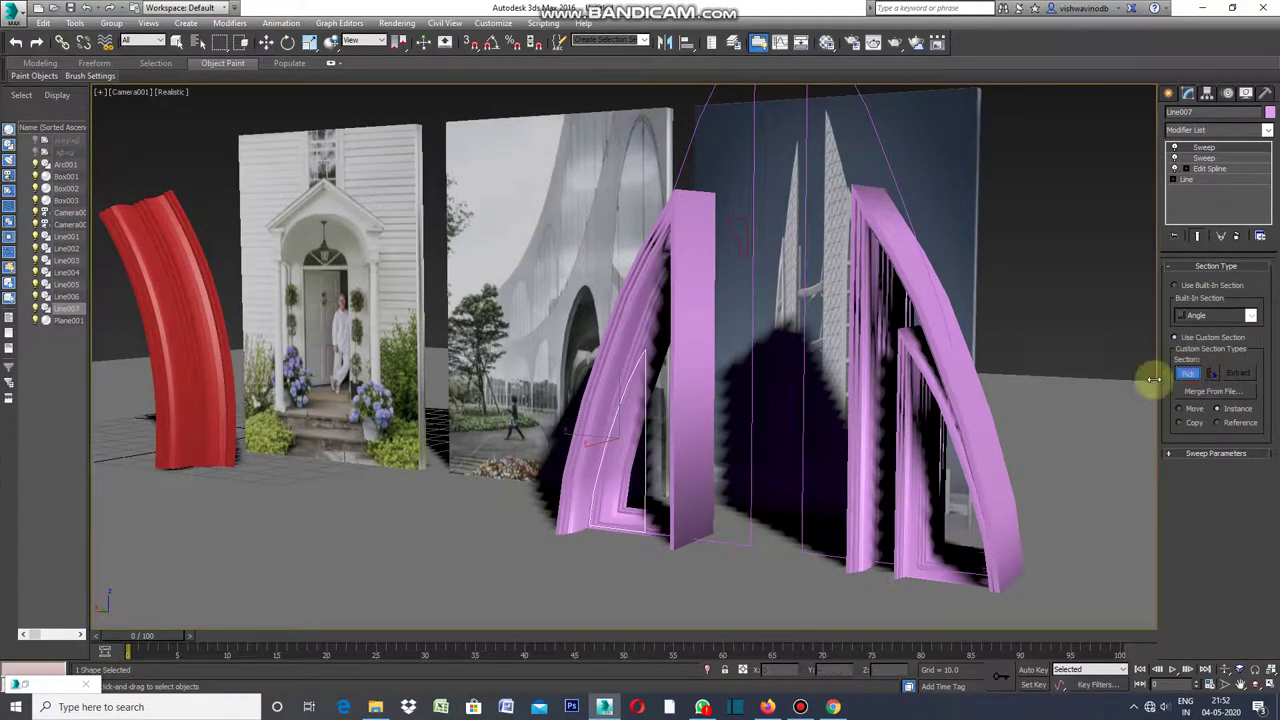
left_click(746, 253)
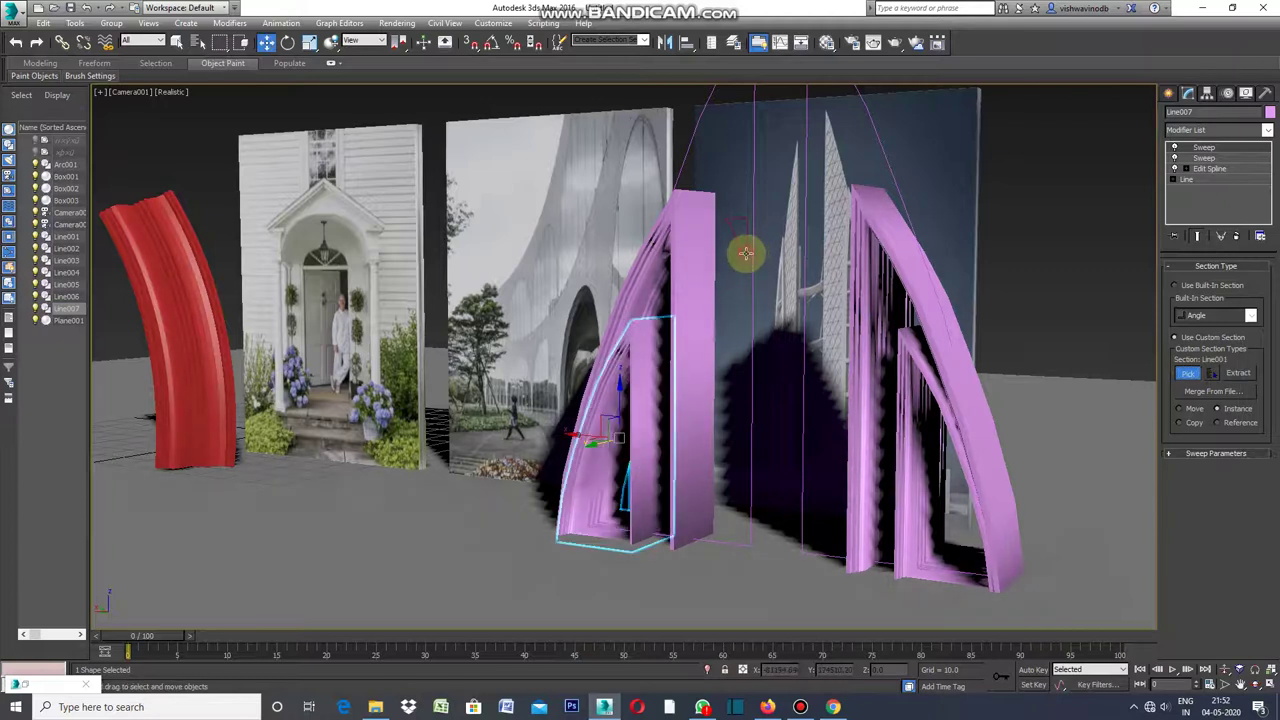
left_click(1040, 258)
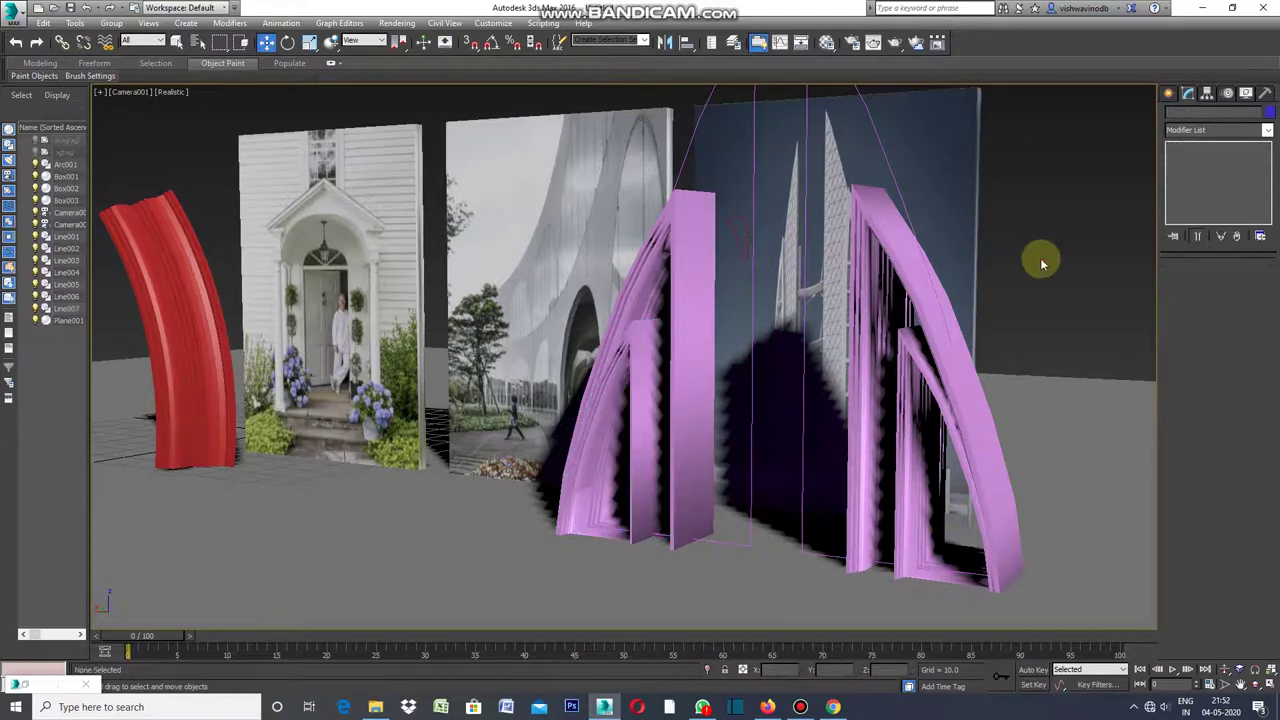
- Apply Edit Mesh to Line003 and switch it to Polygon sub-object level
left_click(755, 161)
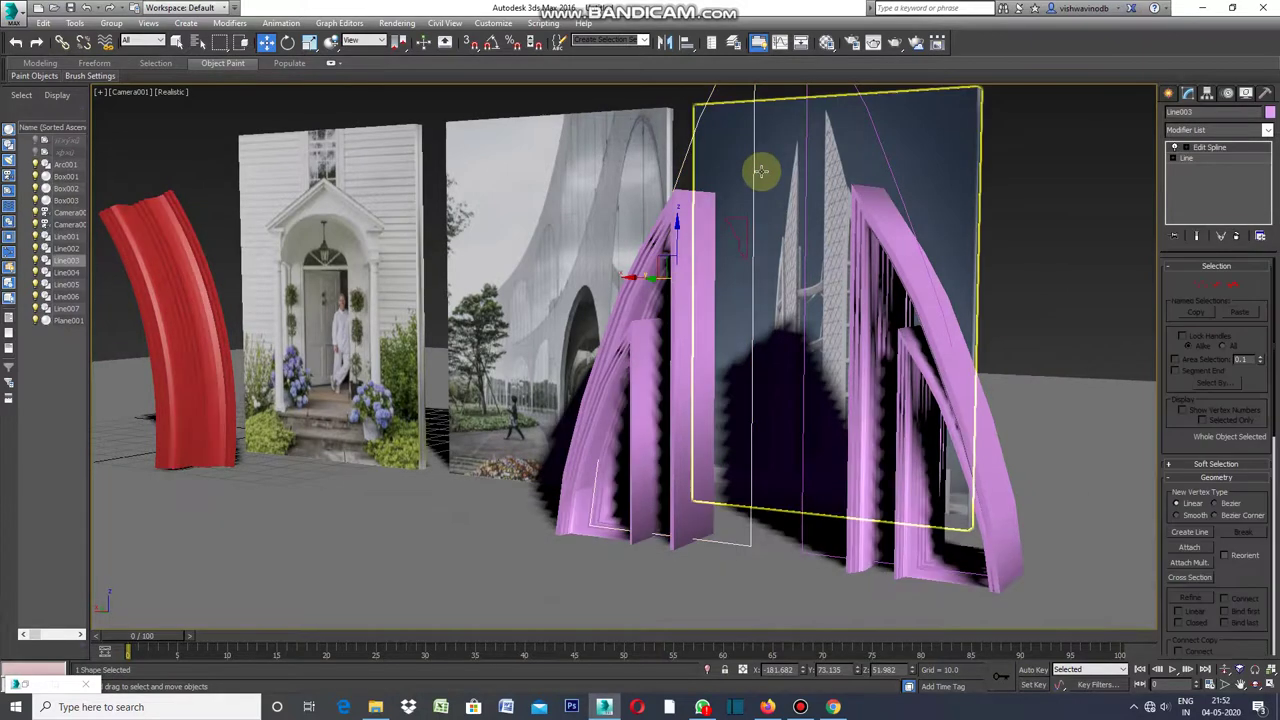
left_click(230, 24)
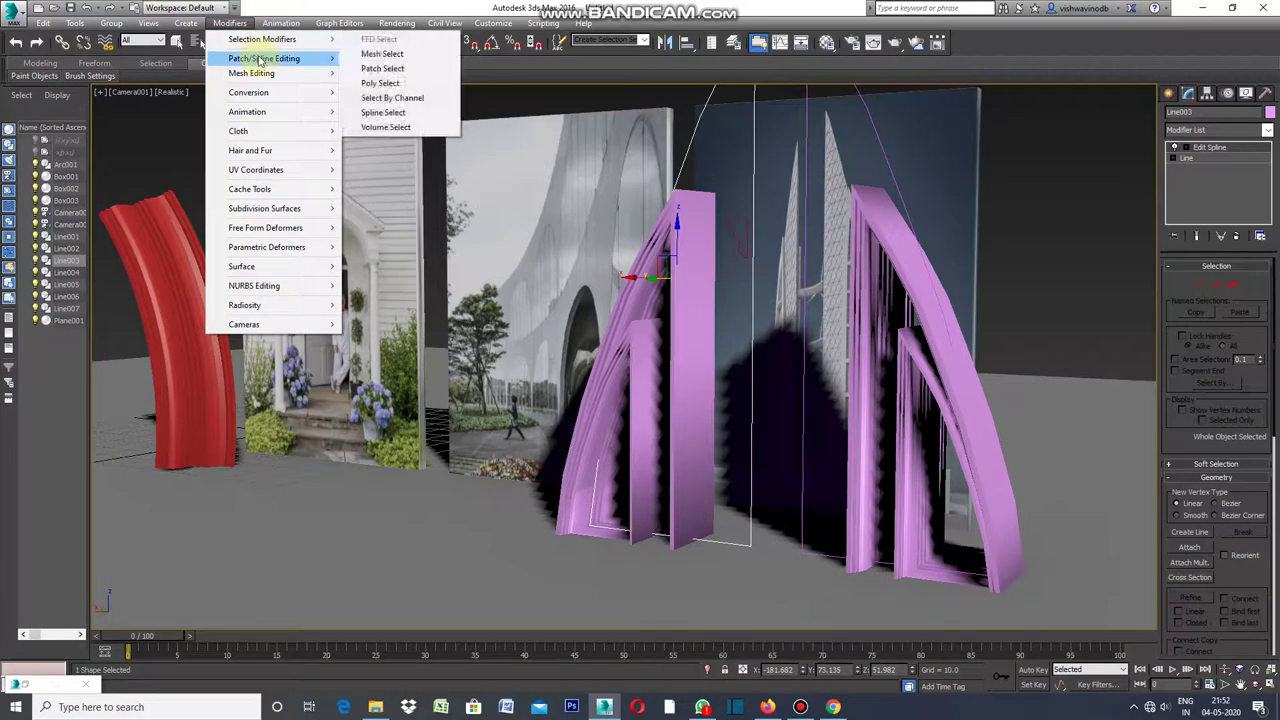
mouse_move(251, 73)
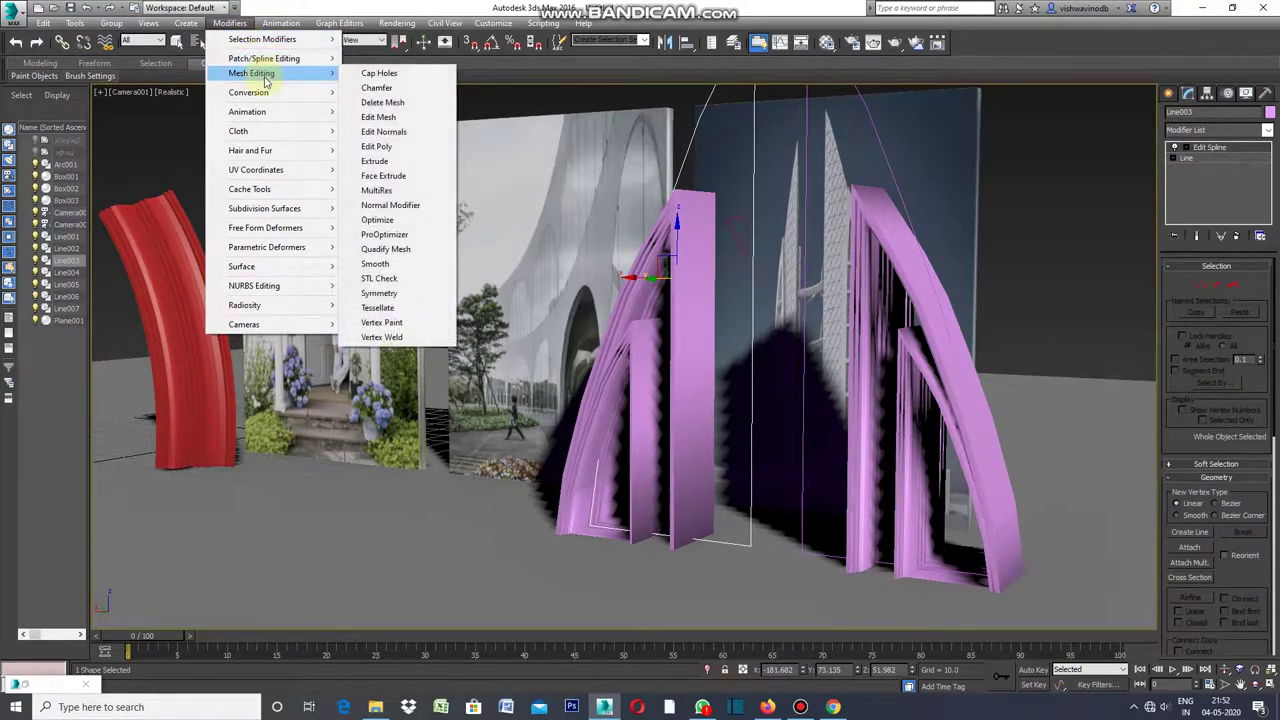
left_click(378, 117)
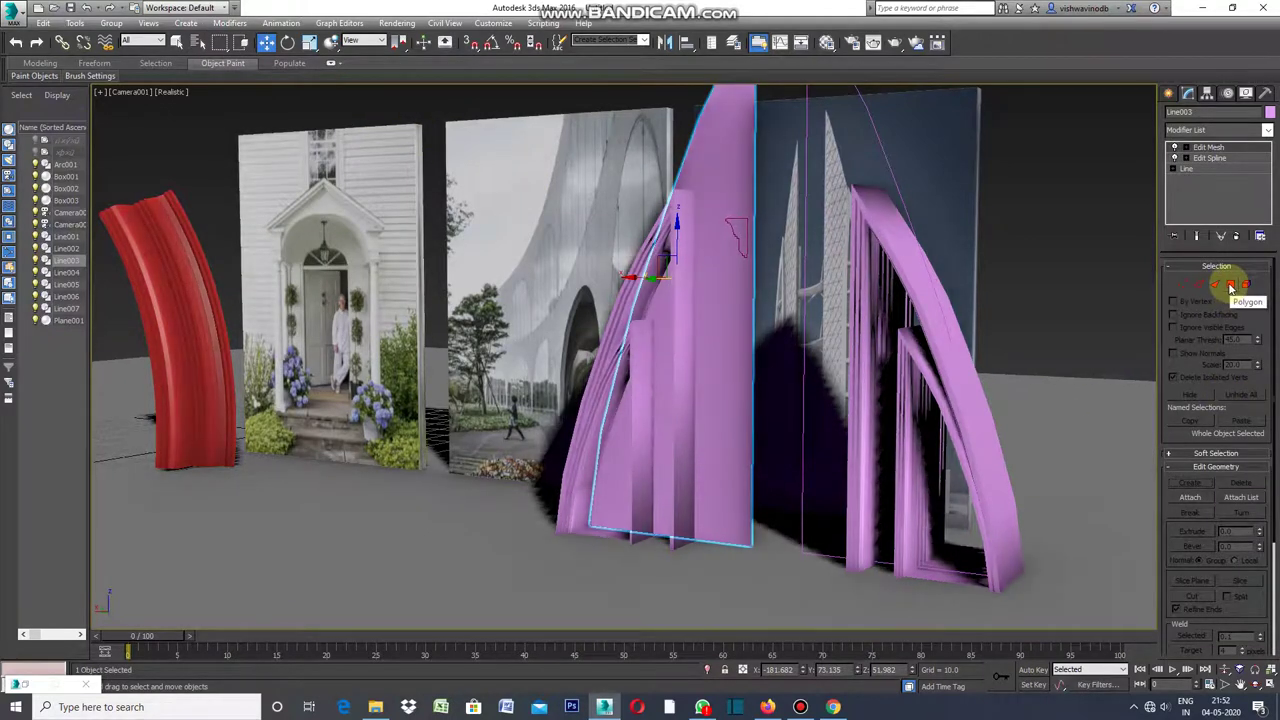
left_click(1231, 287)
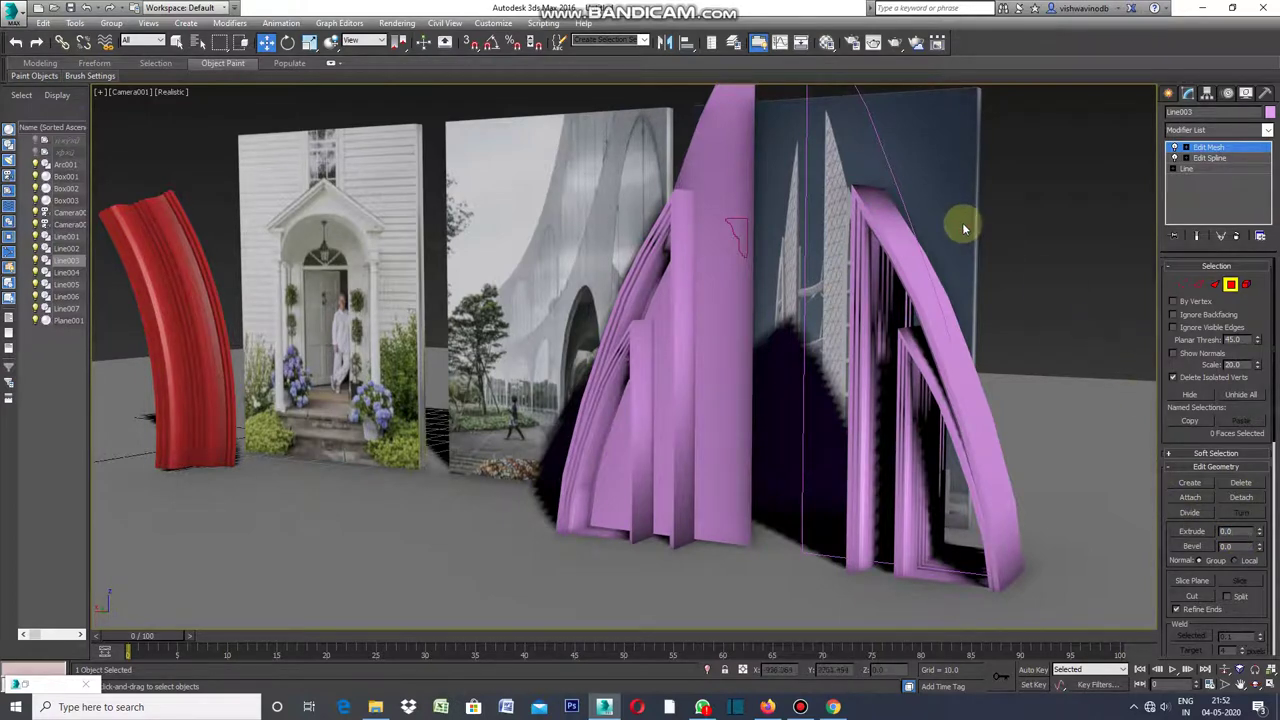
left_click(1169, 95)
left_click(1066, 184)
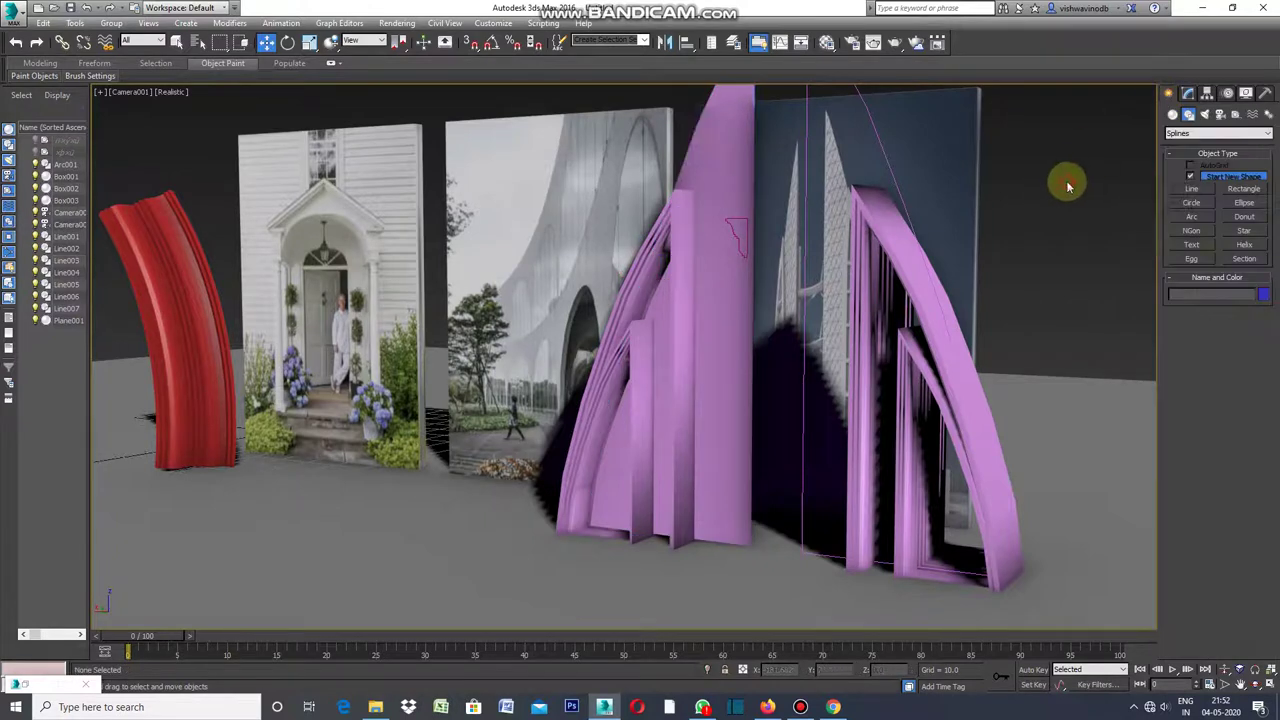
- Apply Edit Mesh to Line002, enter Polygon level and activate Extrude
left_click(903, 197)
left_click(229, 23)
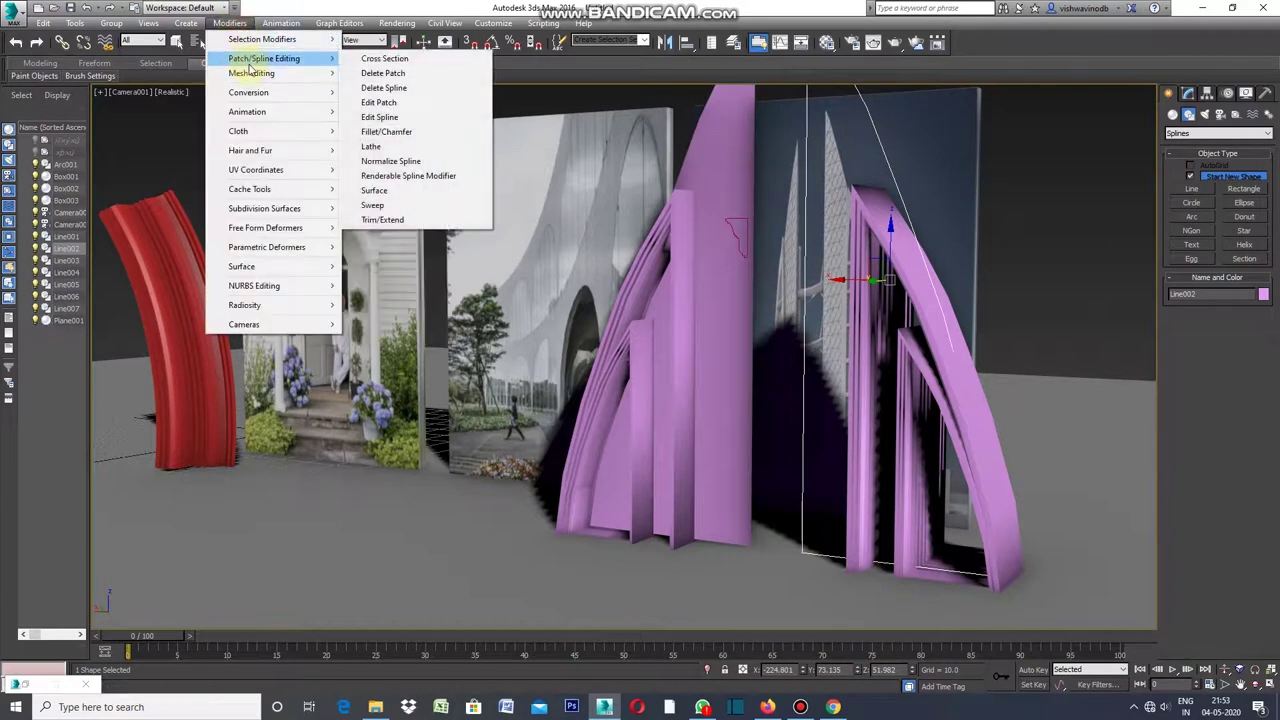
mouse_move(252, 73)
left_click(371, 117)
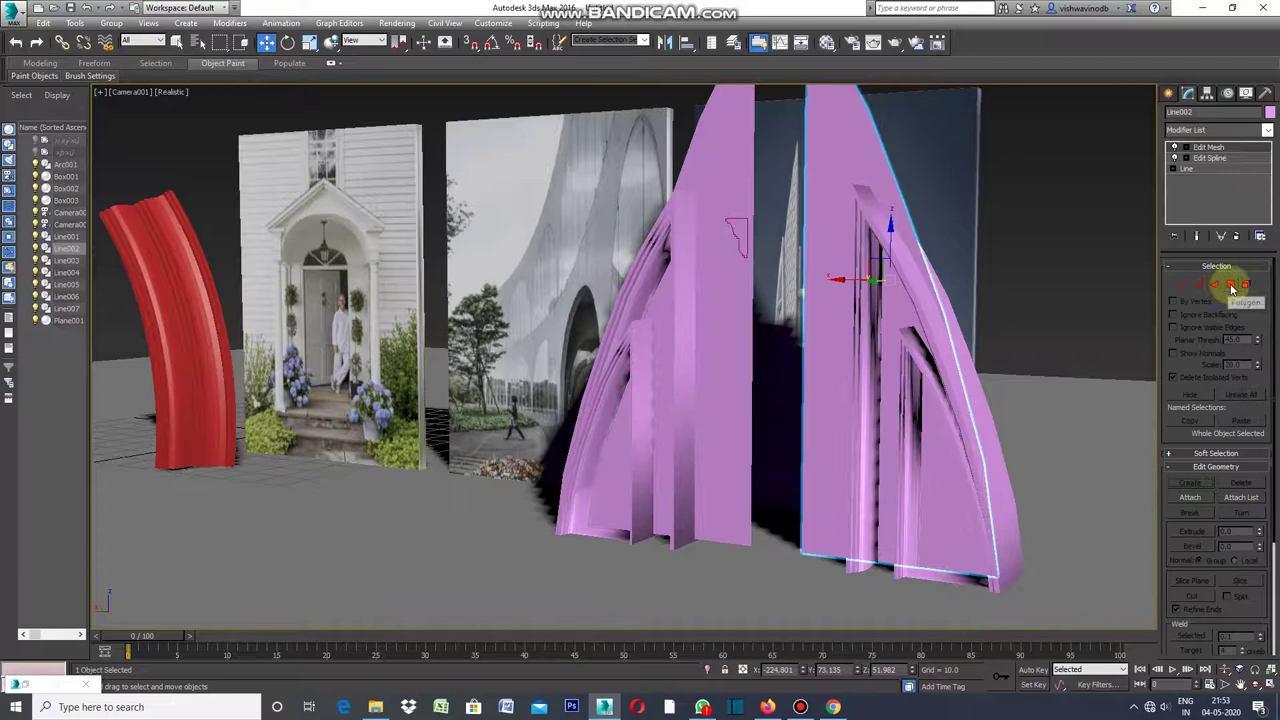
left_click(1231, 286)
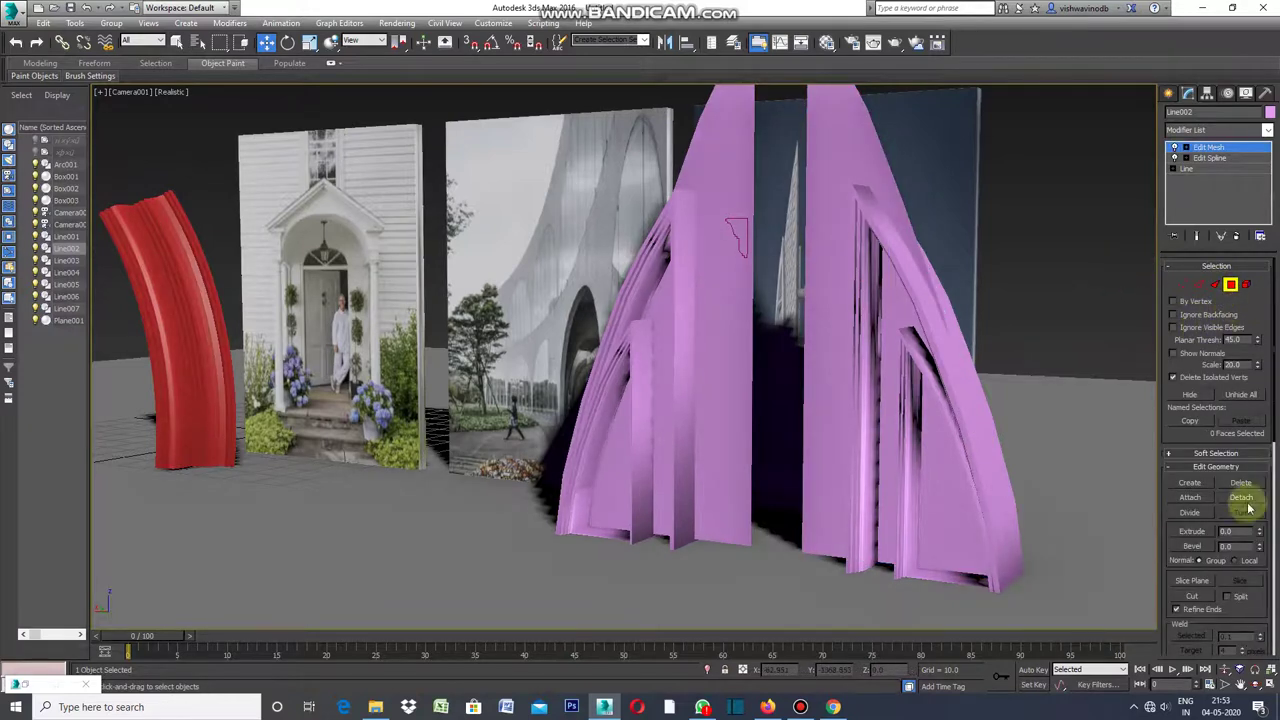
left_click(1191, 532)
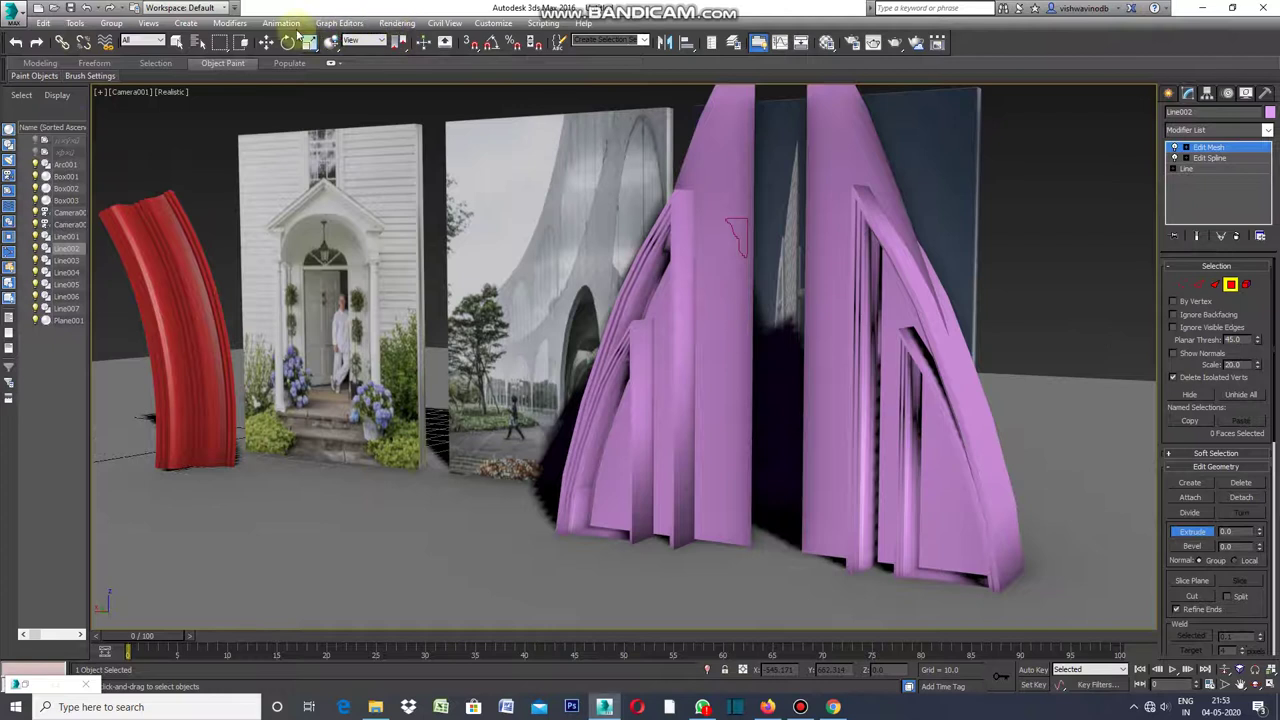
left_click(826, 42)
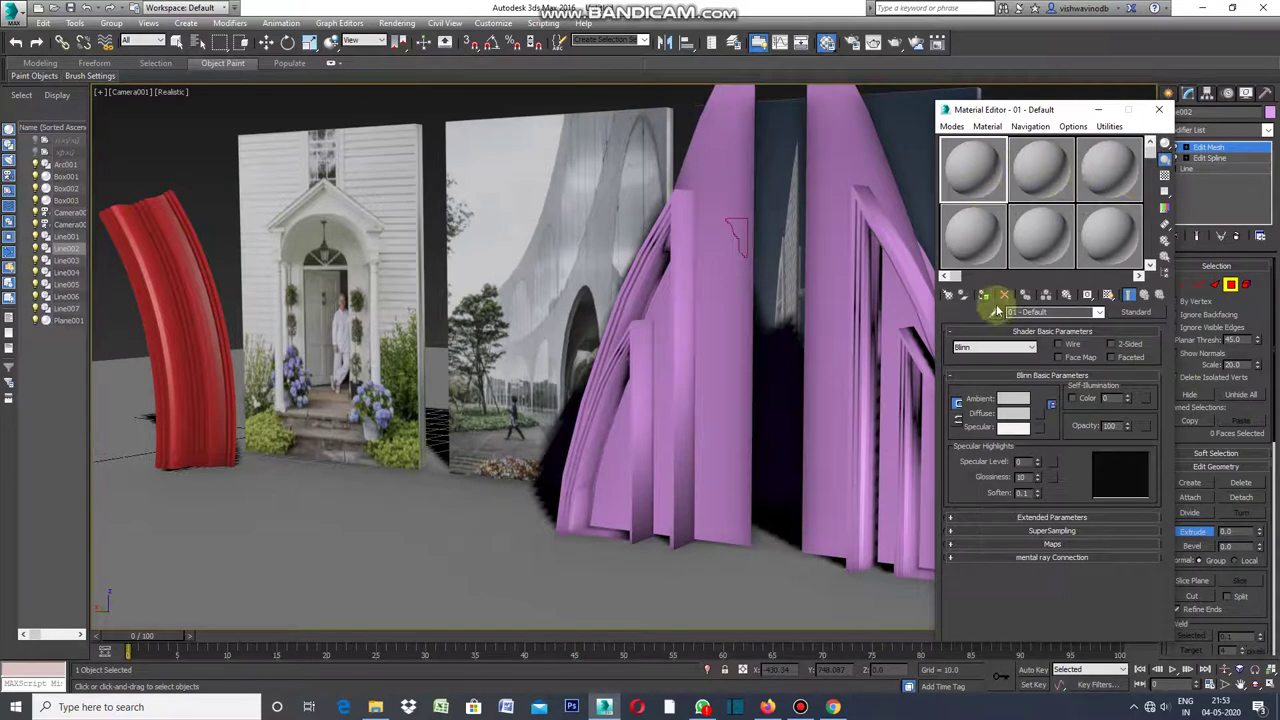
- Make 01 - Default an Architectural material with near-white diffuse and 650 cd/m² luminance
left_click(1135, 311)
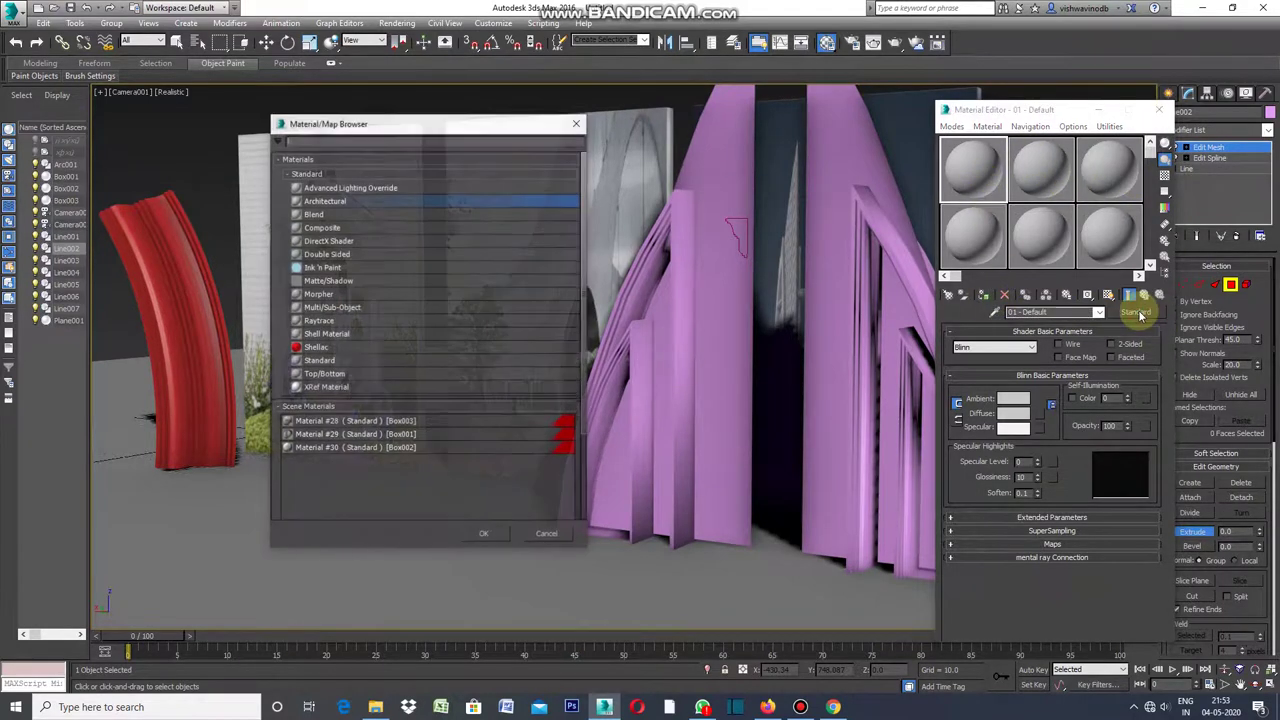
left_click(485, 538)
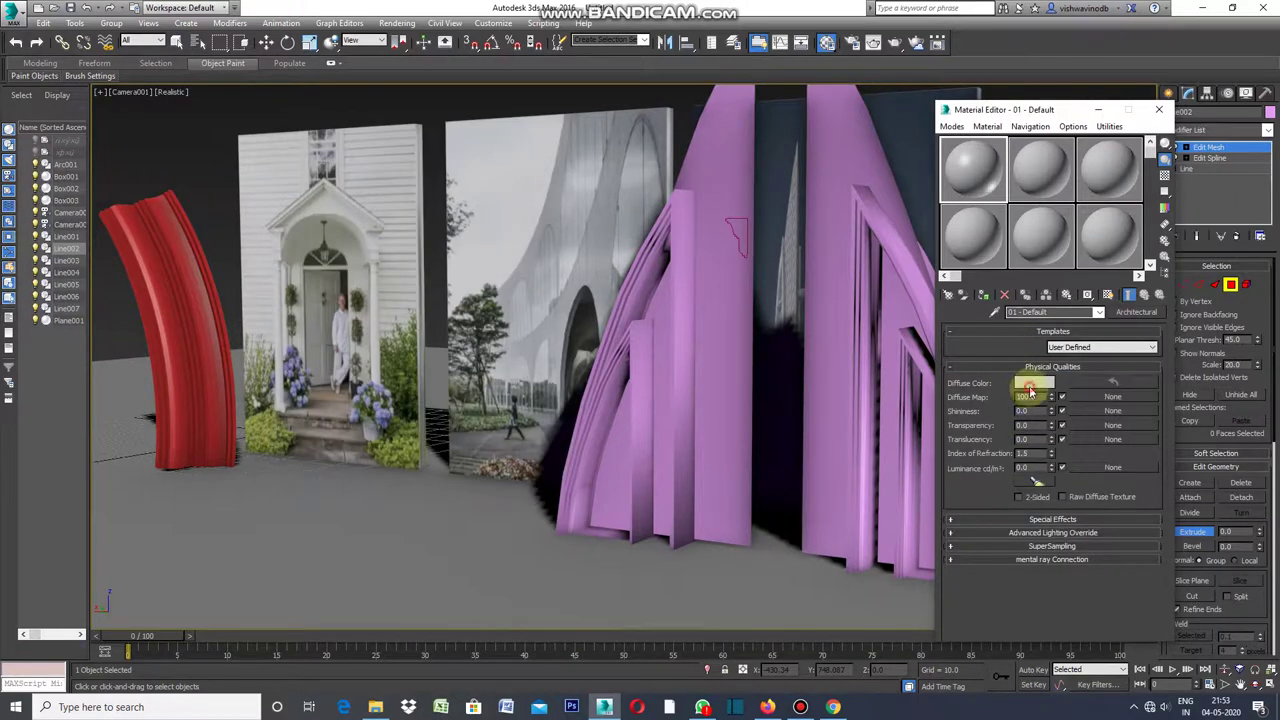
left_click(1030, 388)
left_click_drag(384, 176, 390, 188)
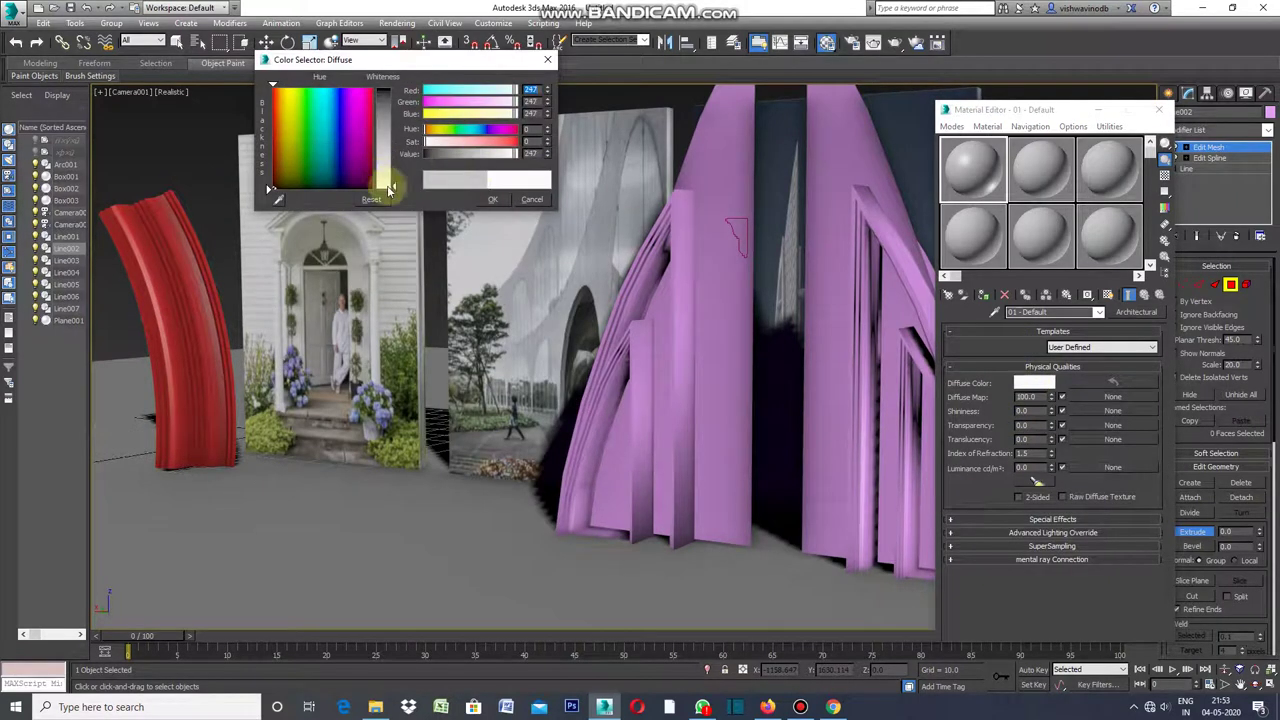
left_click(496, 201)
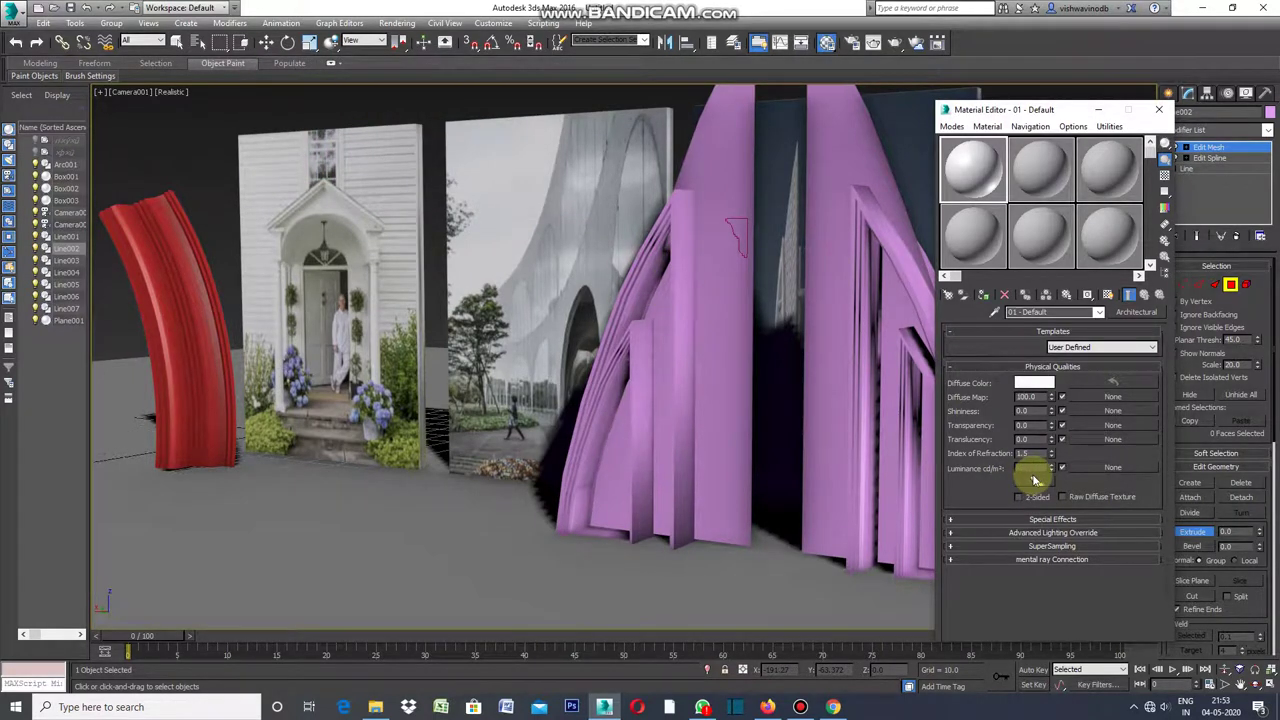
left_click(1032, 467)
type("650")
key("Return")
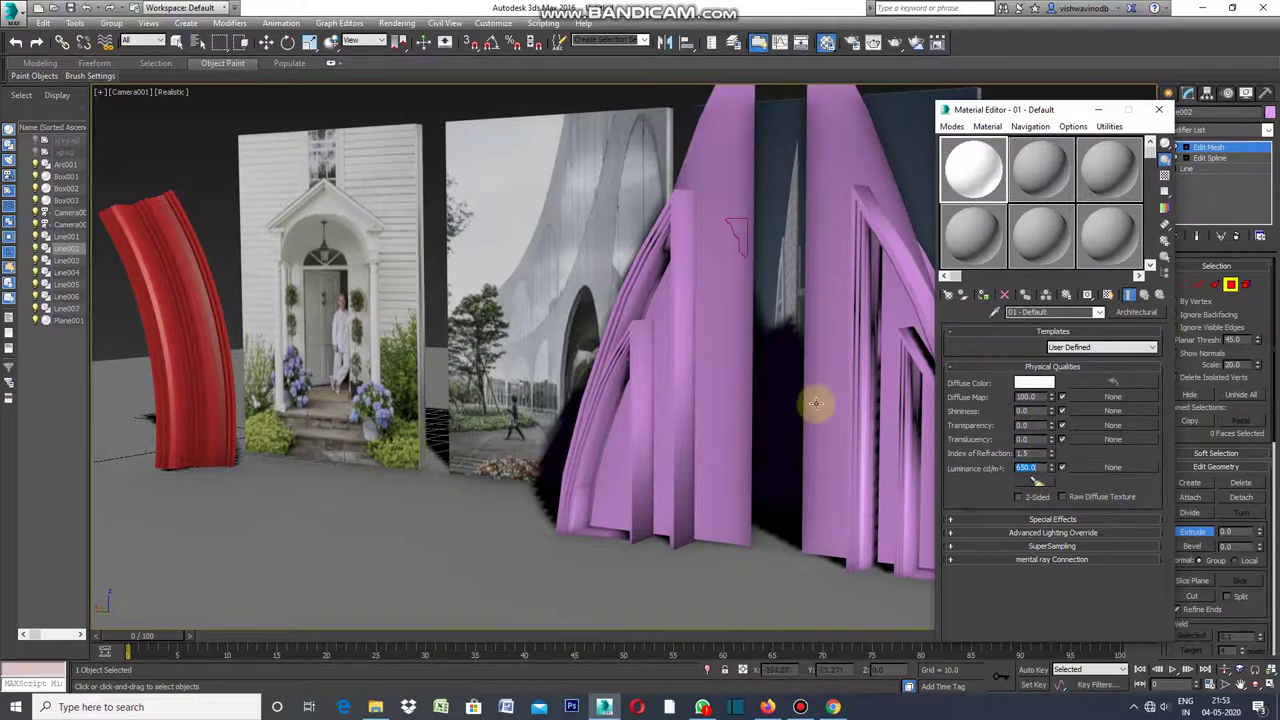
left_click(177, 46)
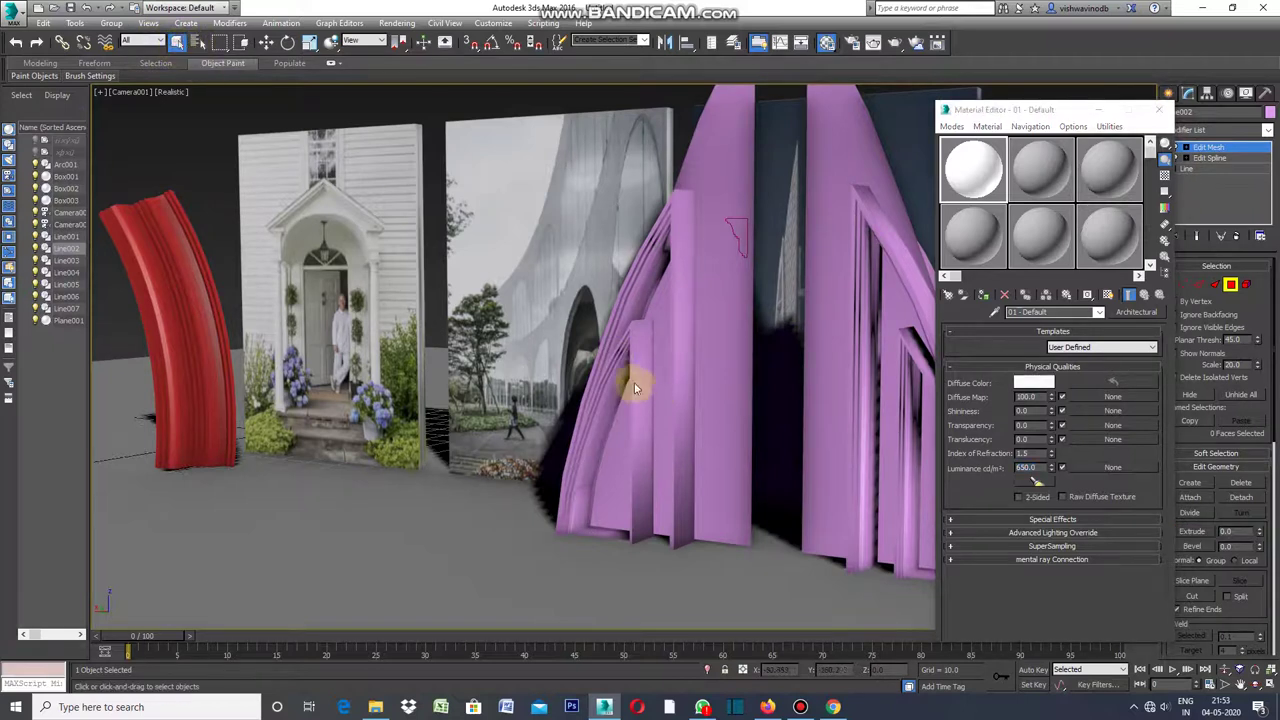
- Assign the white 01 - Default material to the four pink arch frame pieces
left_click(1168, 93)
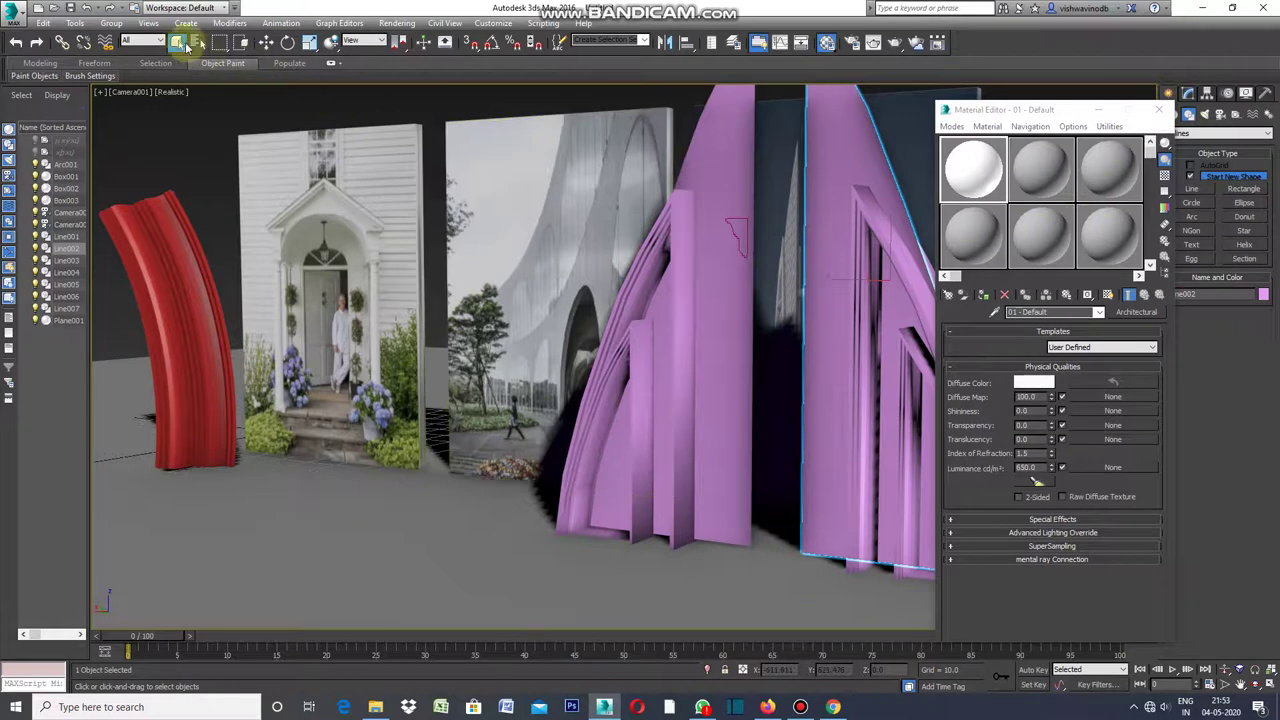
left_click(632, 424)
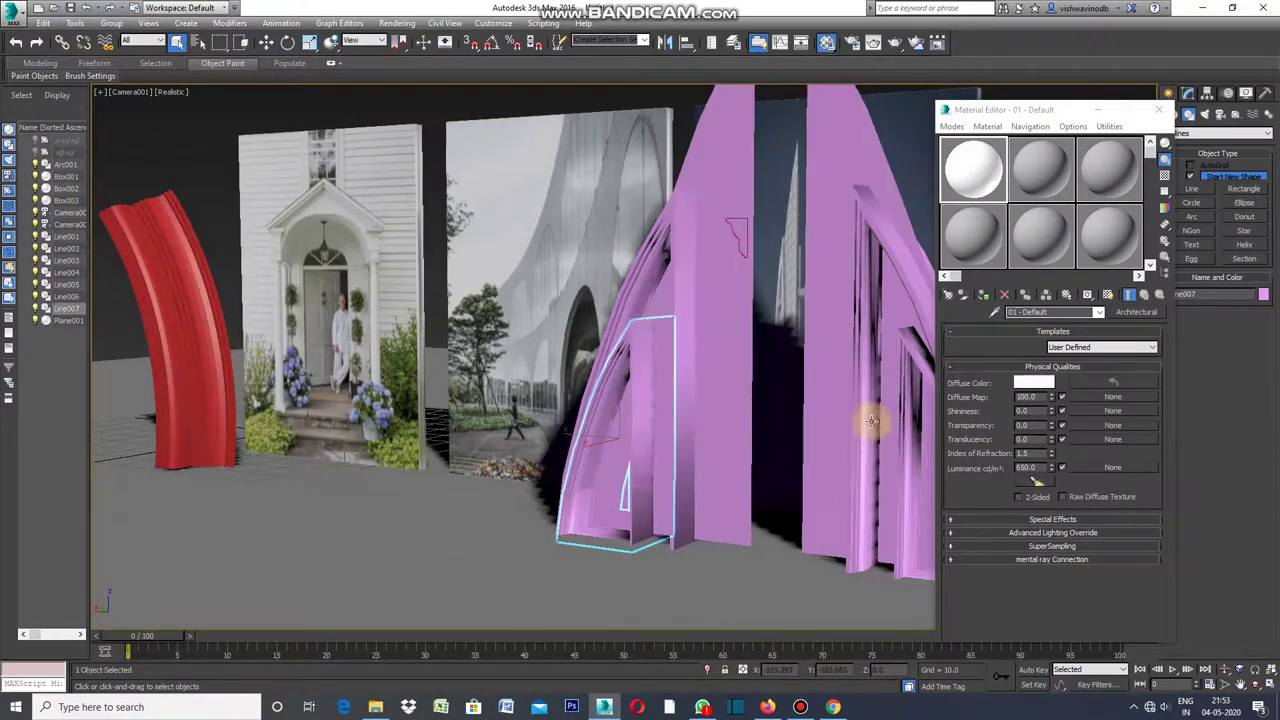
left_click(986, 294)
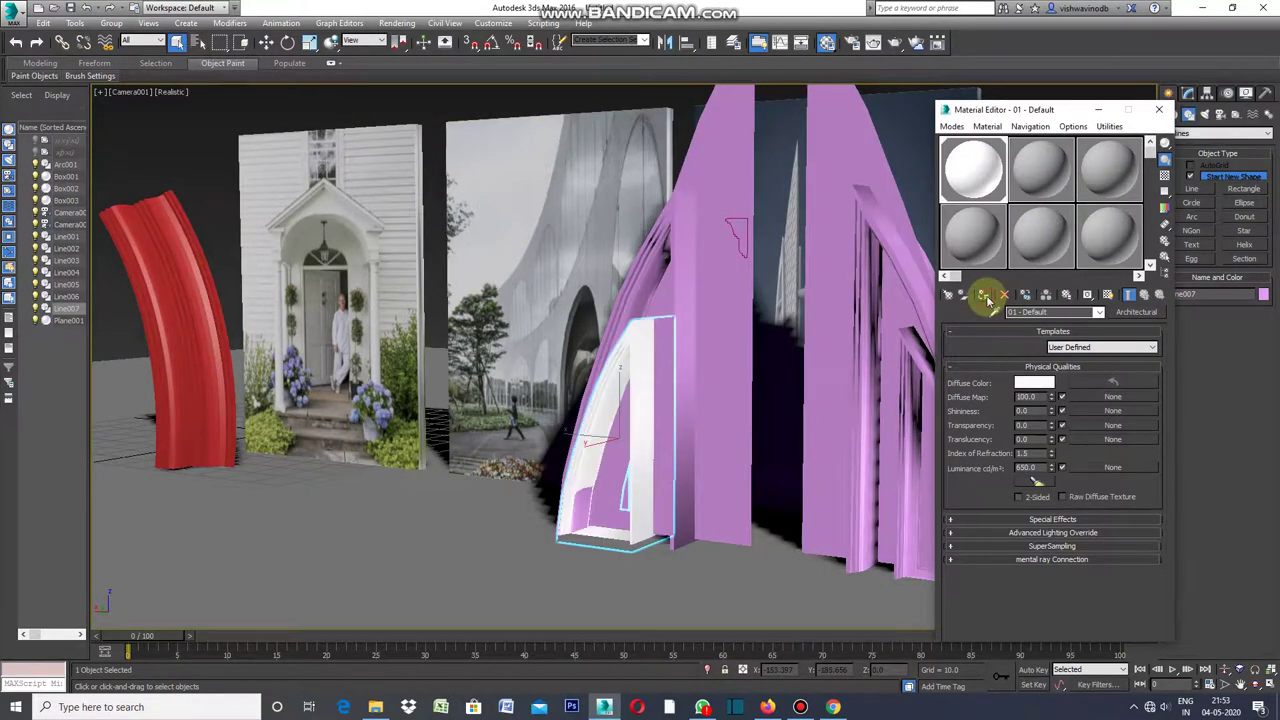
left_click(906, 372)
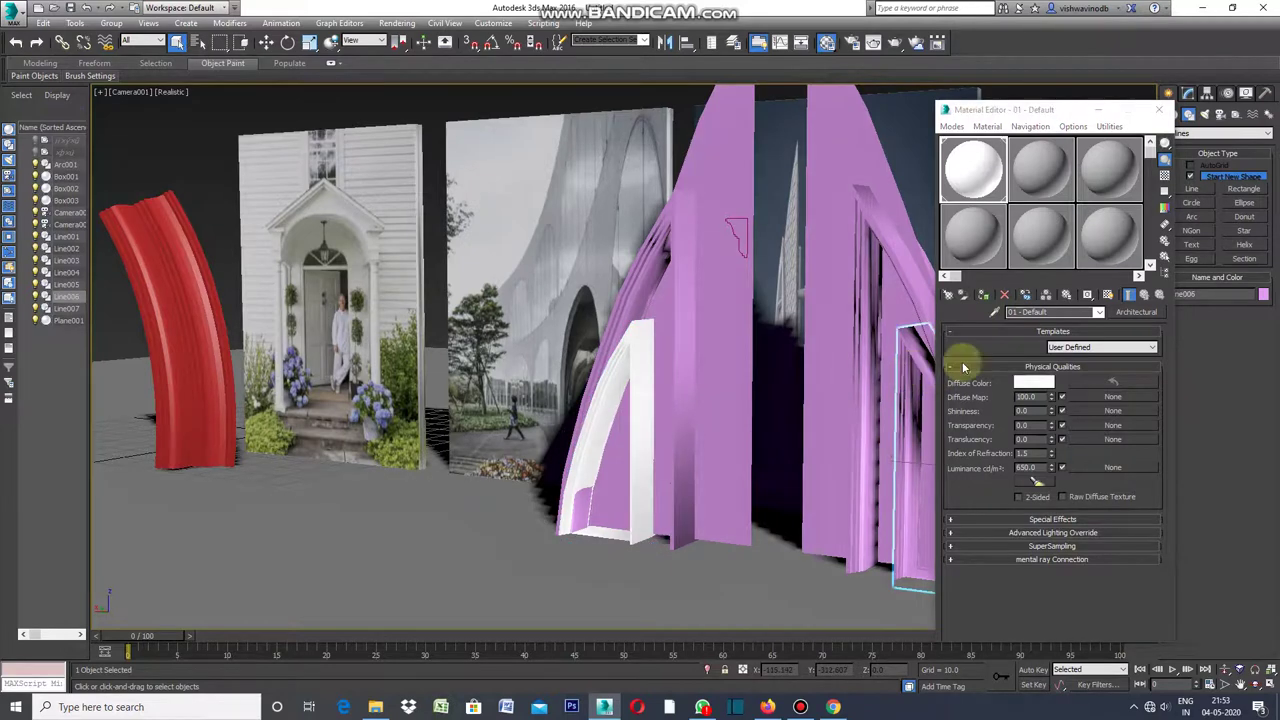
left_click(986, 294)
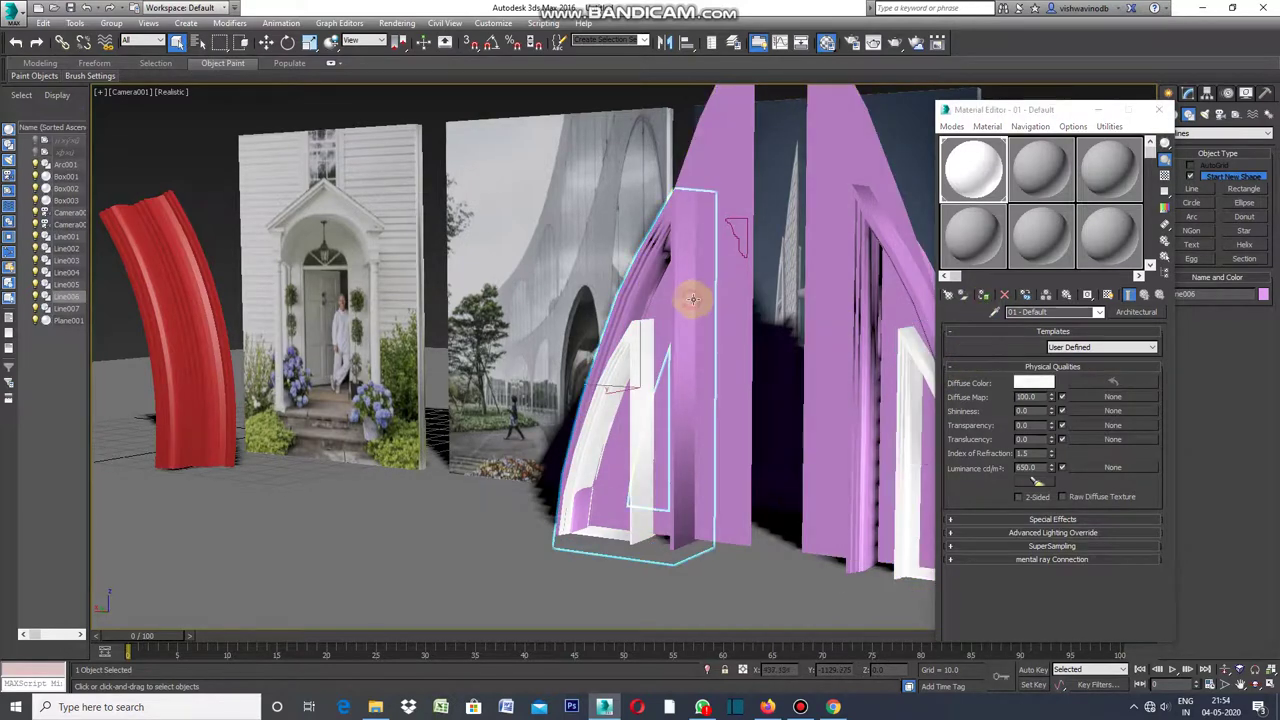
left_click(694, 296)
left_click(986, 294)
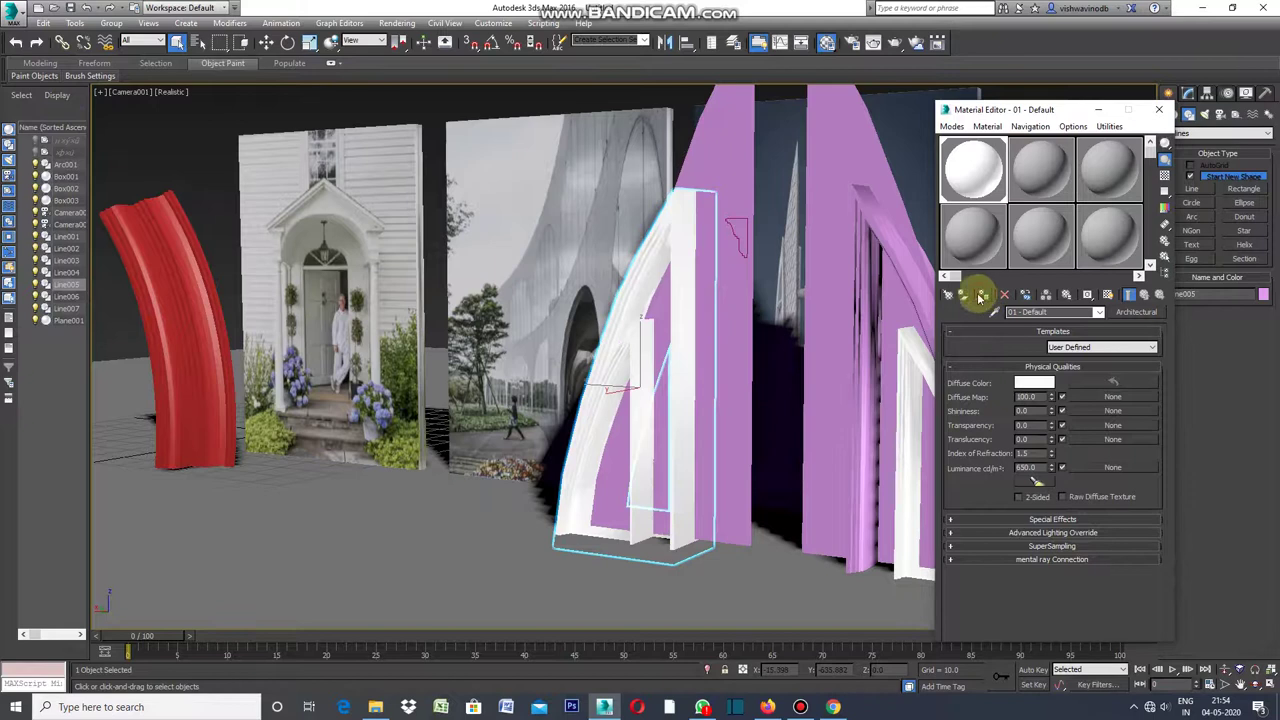
left_click(893, 263)
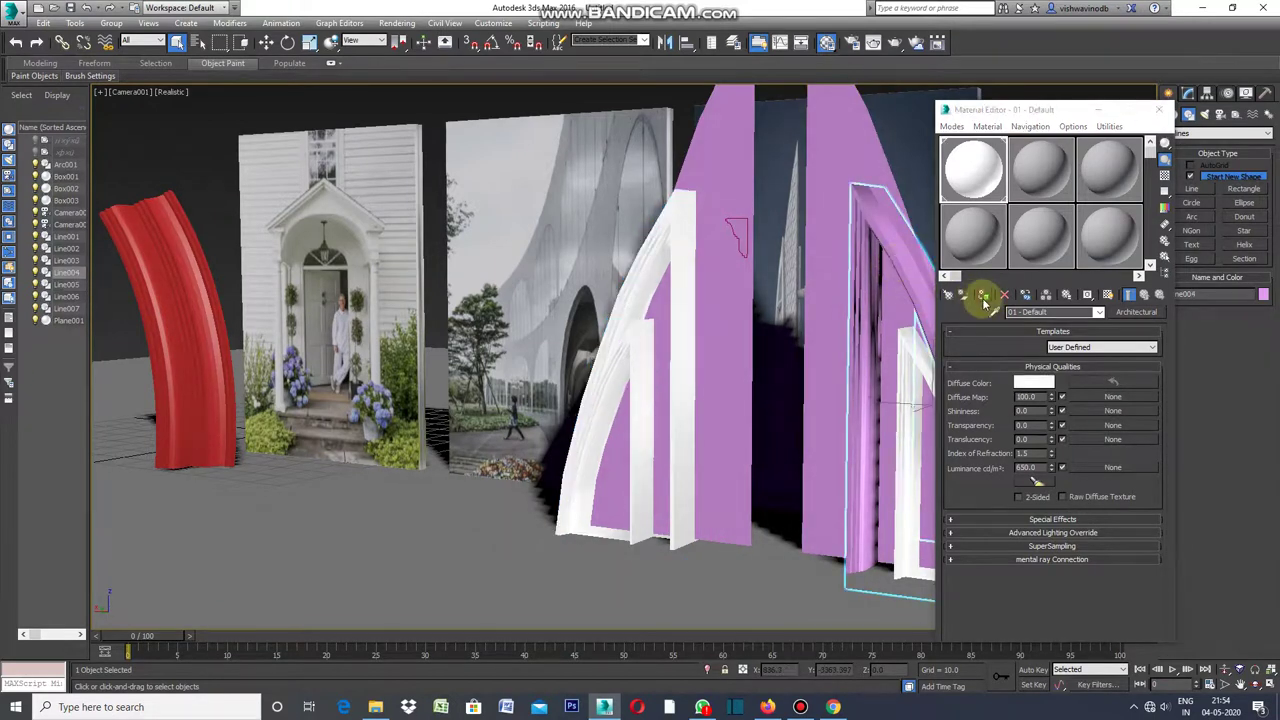
left_click(986, 294)
left_click(919, 172)
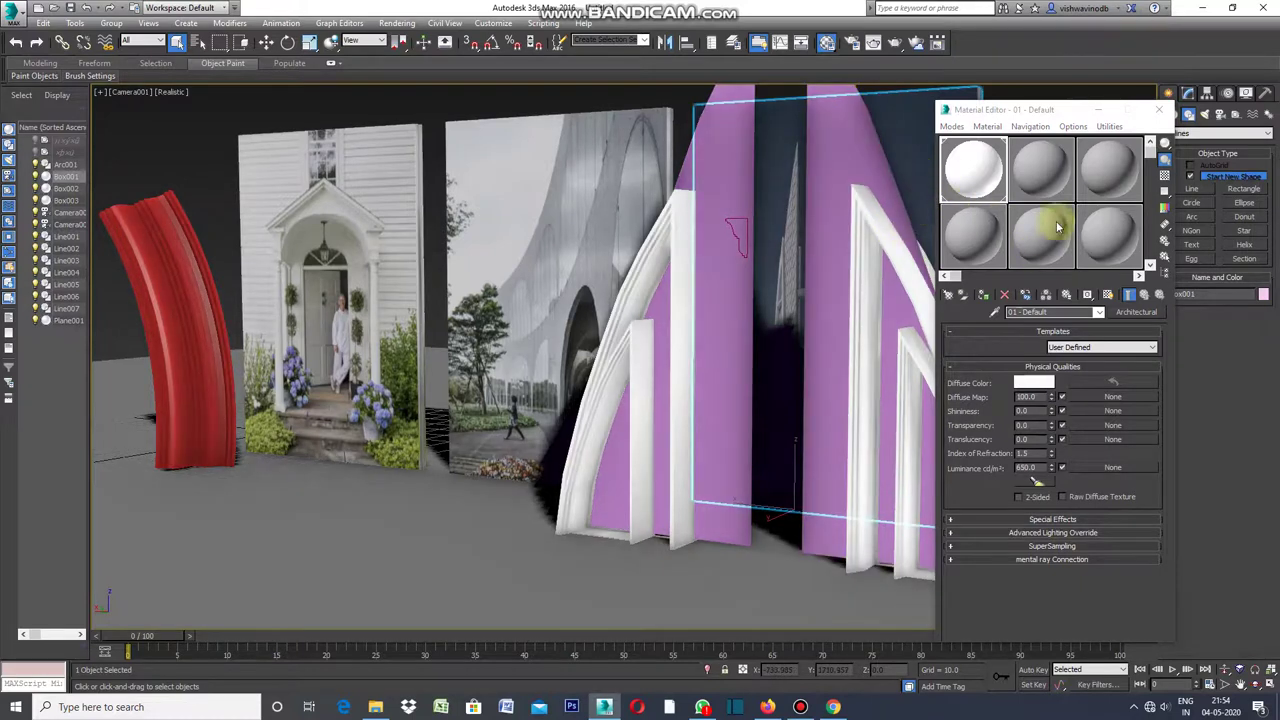
left_click(1050, 183)
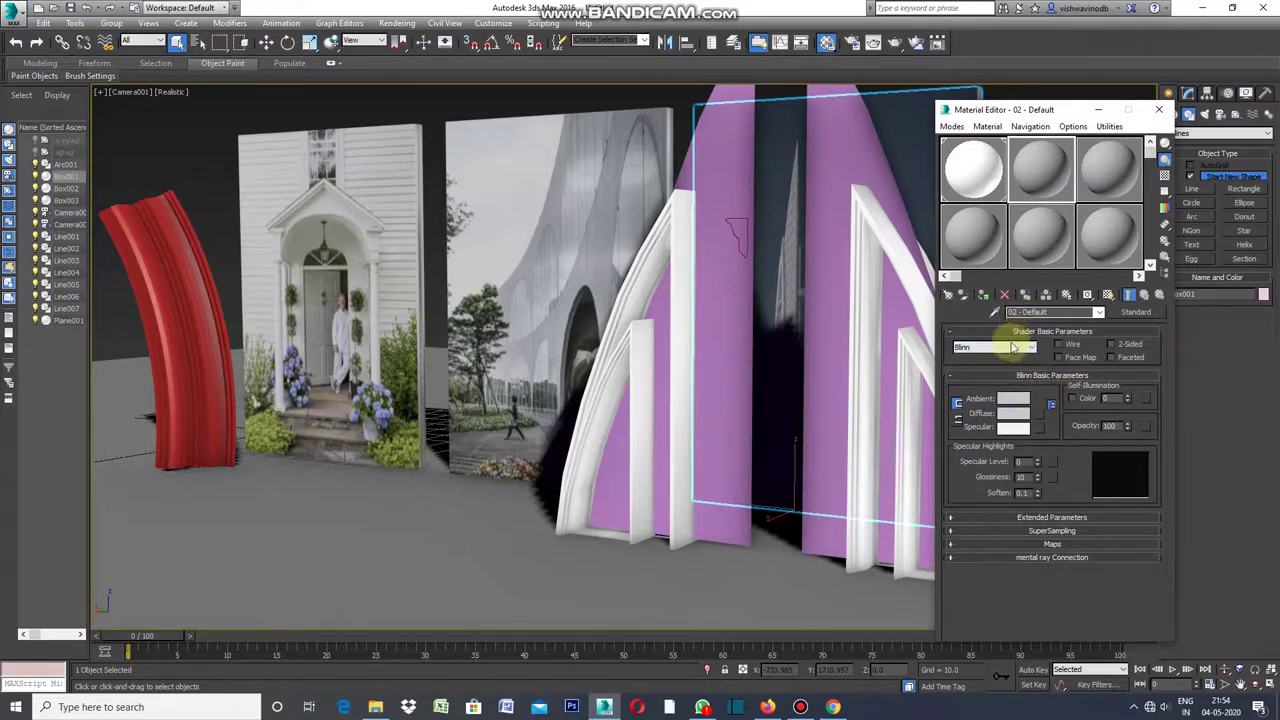
- Give sample slot 2 a pale cyan-green Ambient colour and assign it to the left arch's infill panel
left_click(1020, 402)
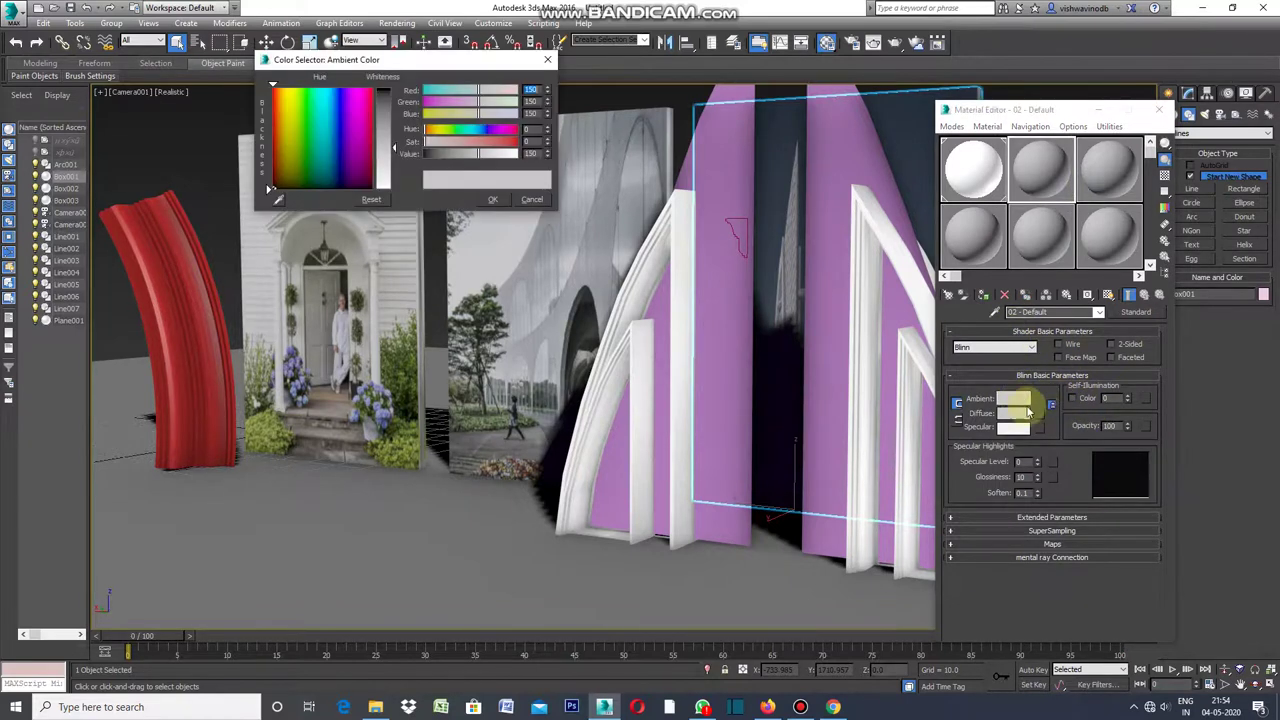
left_click(316, 121)
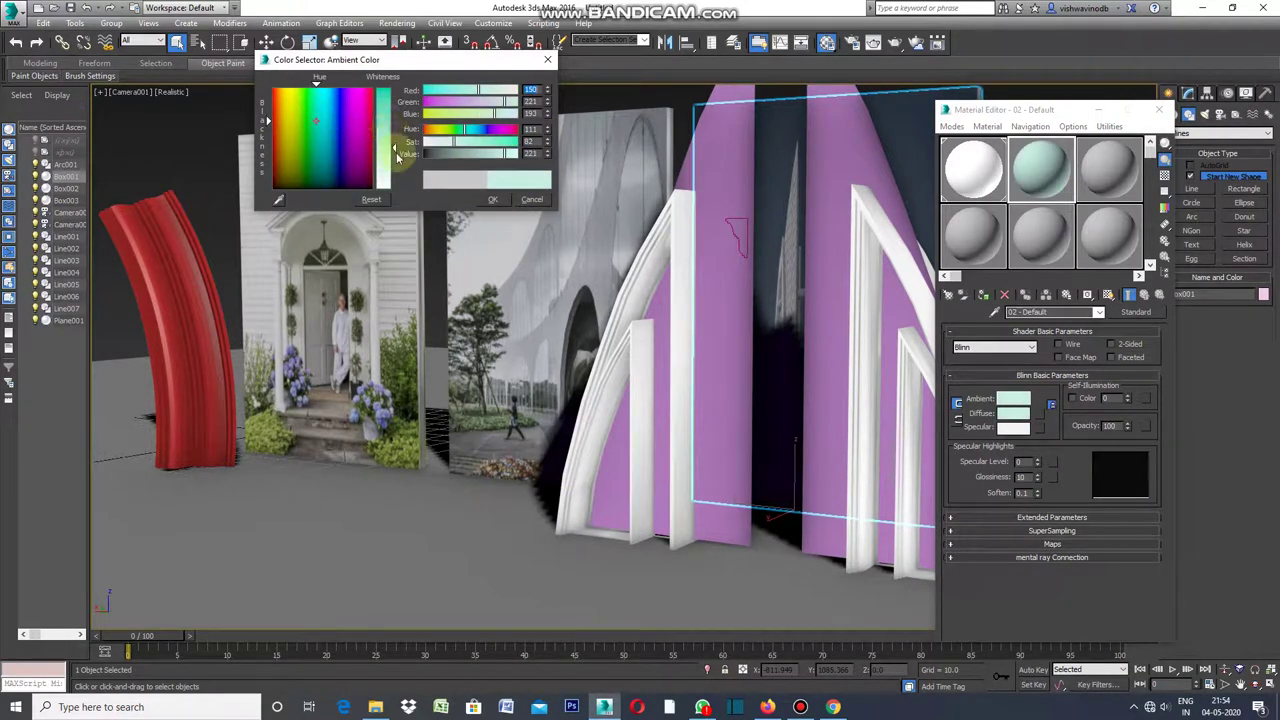
left_click(496, 200)
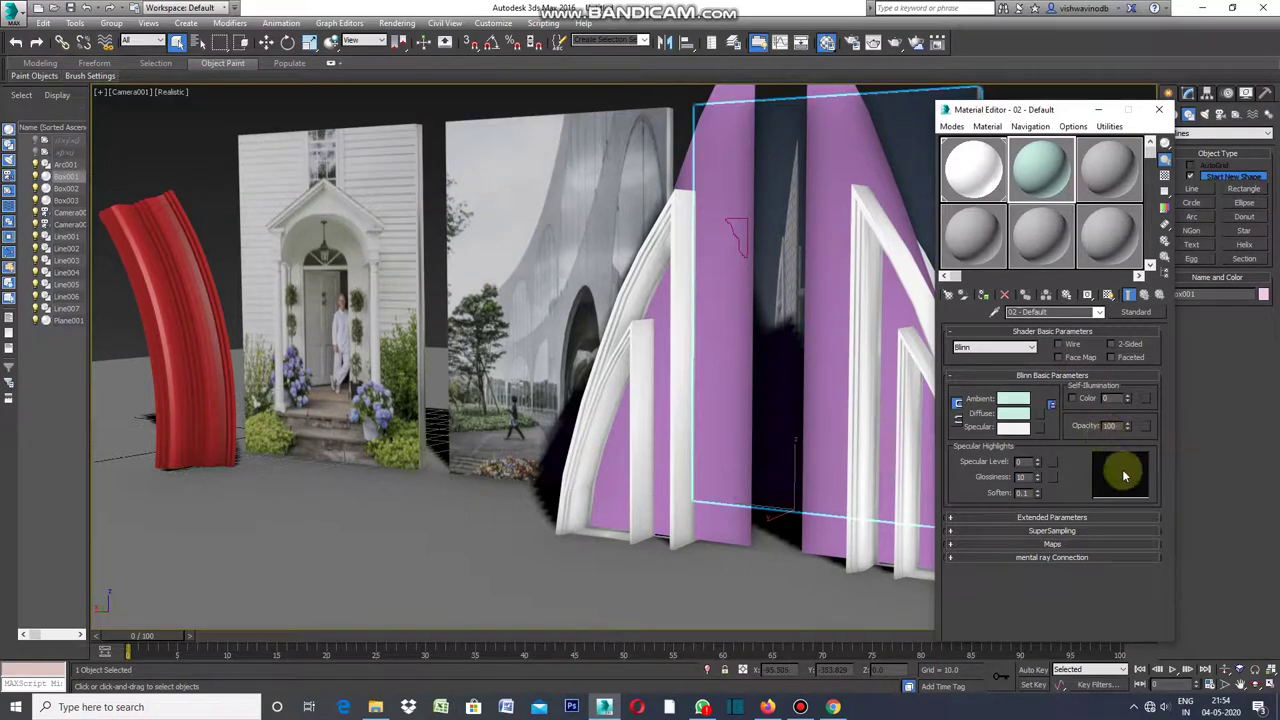
left_click(721, 124)
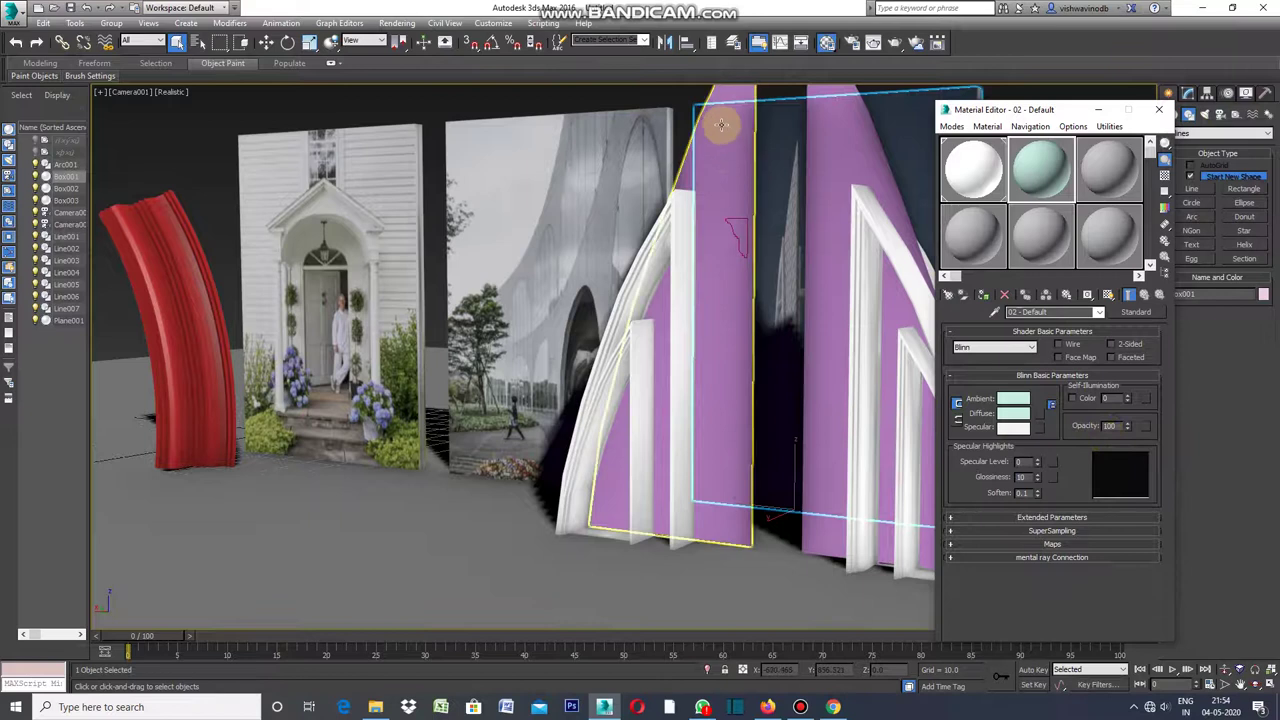
left_click(721, 124)
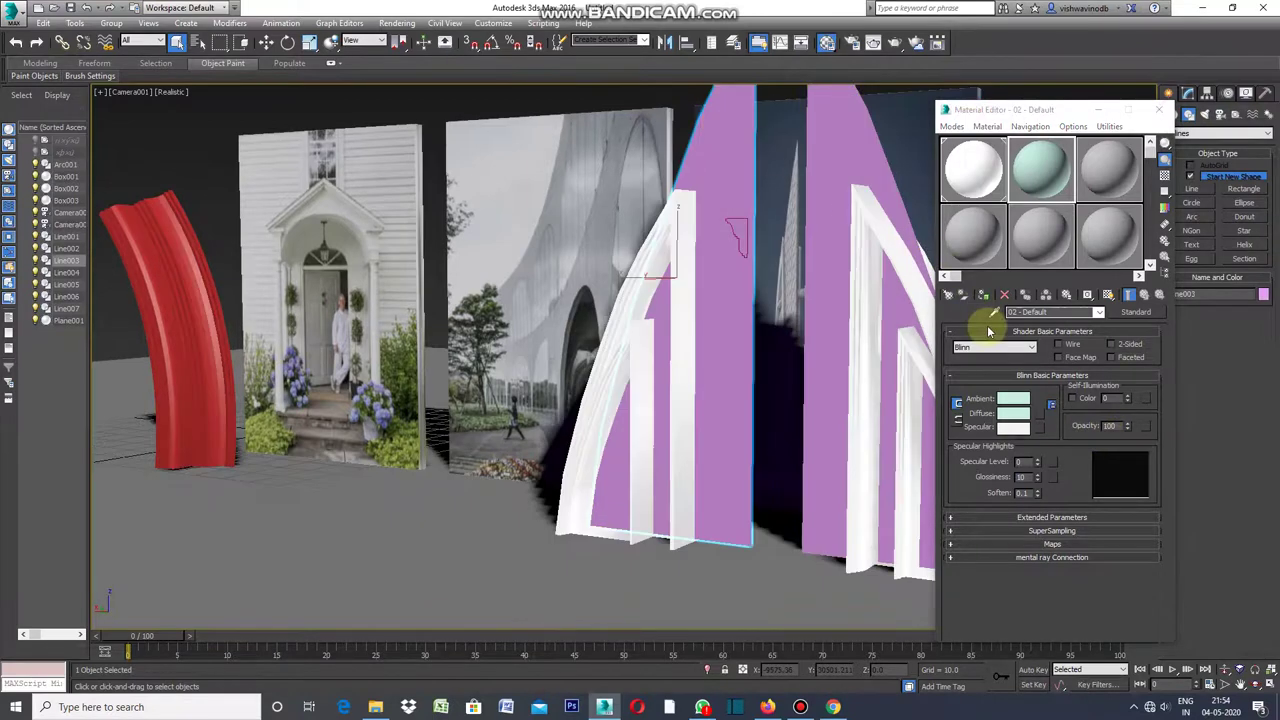
left_click(984, 294)
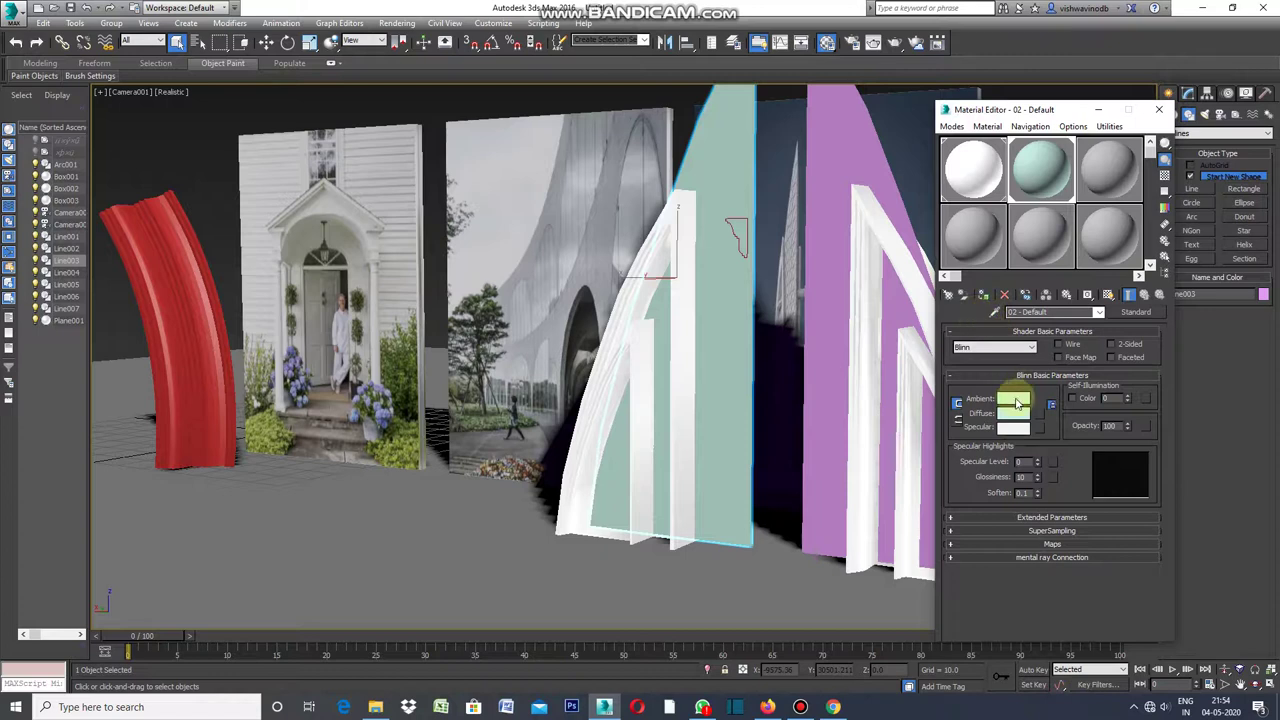
- Darken that material's Ambient colour to a deep teal-grey with Value 44
left_click(1017, 402)
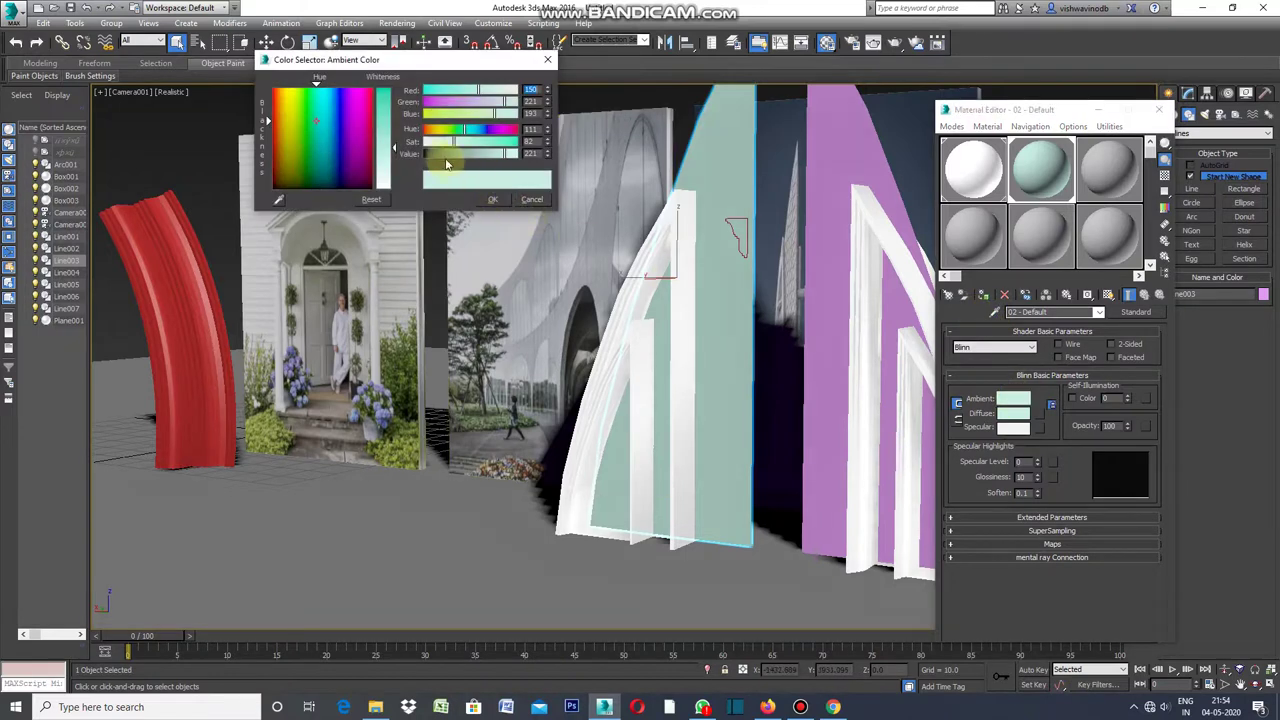
left_click_drag(446, 158, 441, 158)
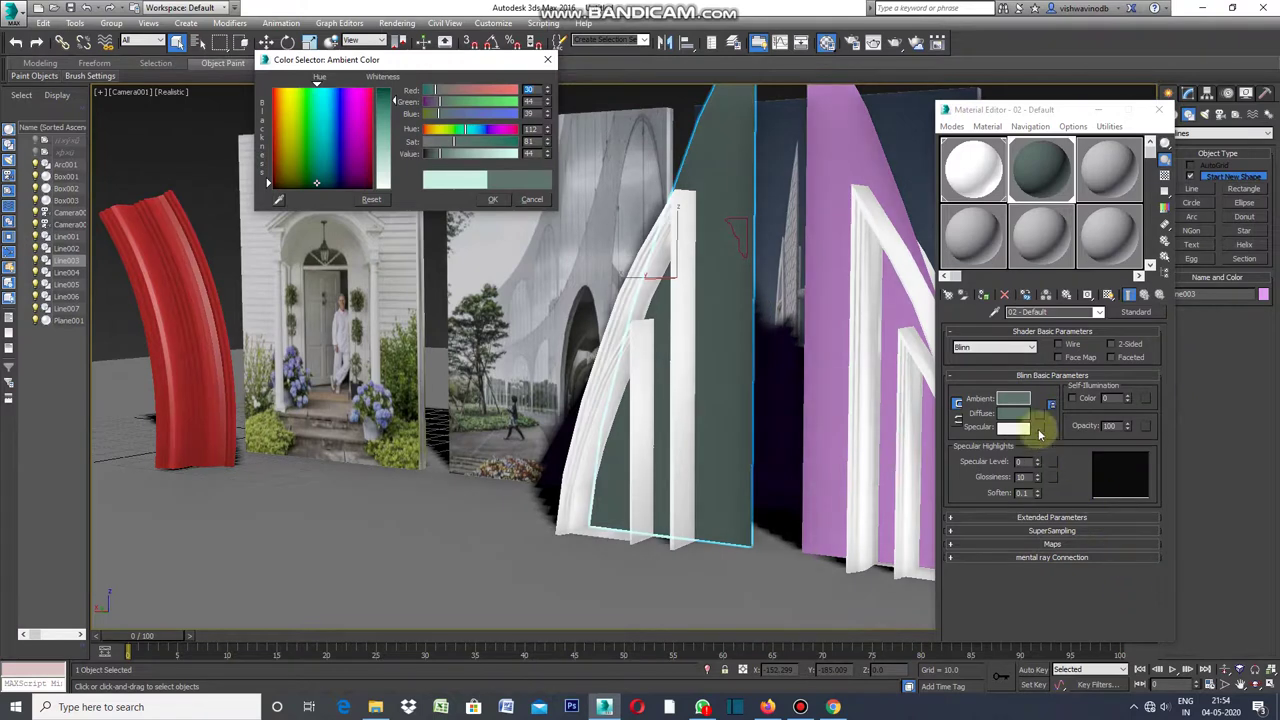
left_click(1030, 245)
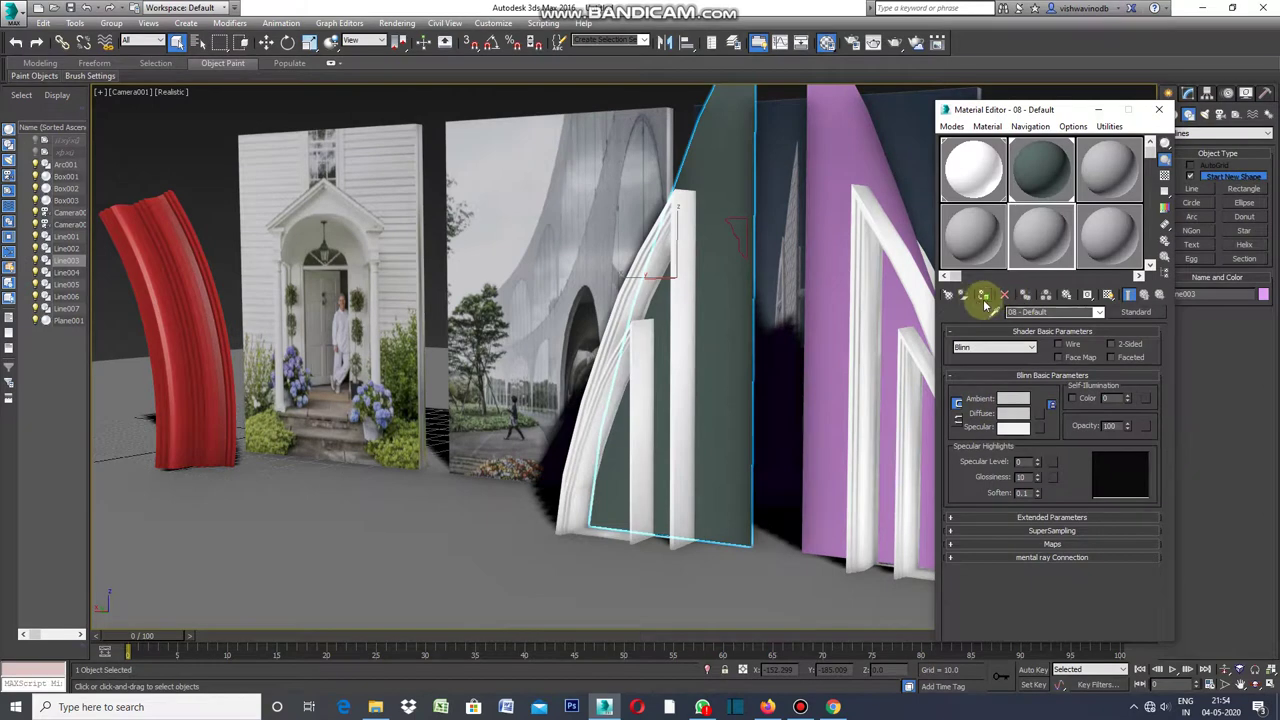
- Assign the light grey 08 - Default material to the left and pink infill panels, then deselect everything
left_click(984, 294)
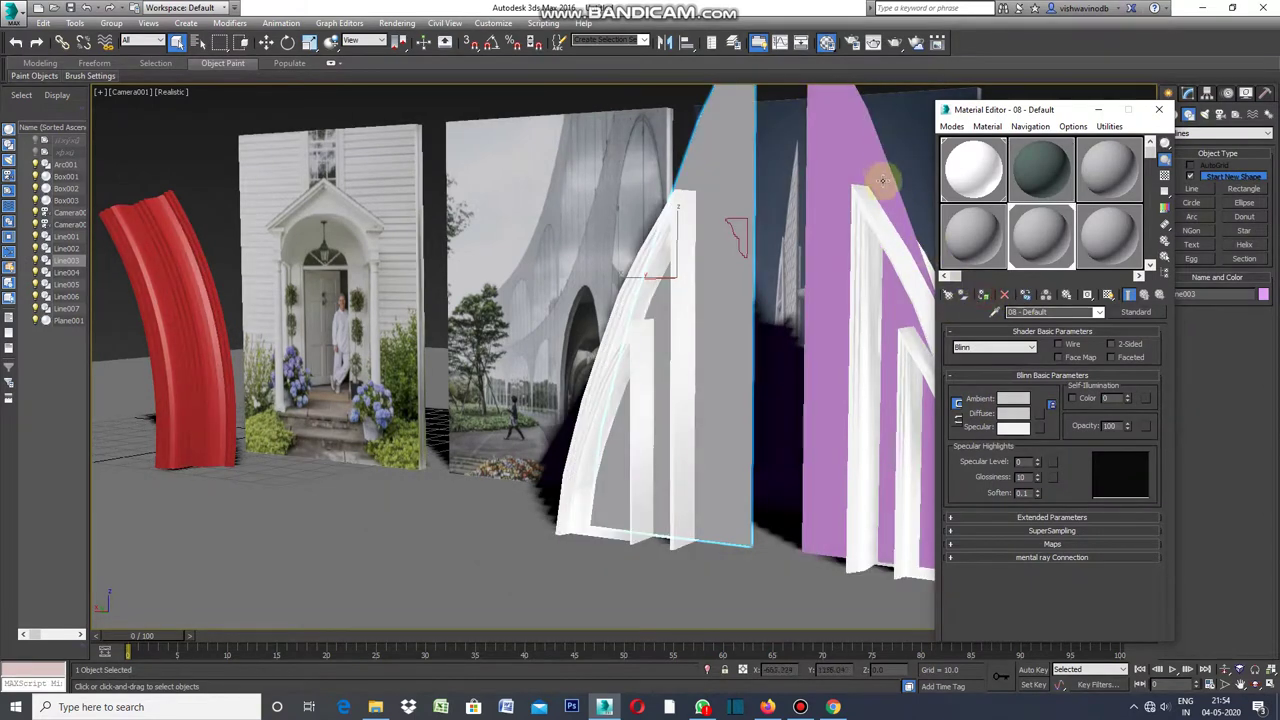
left_click(881, 172)
left_click(984, 294)
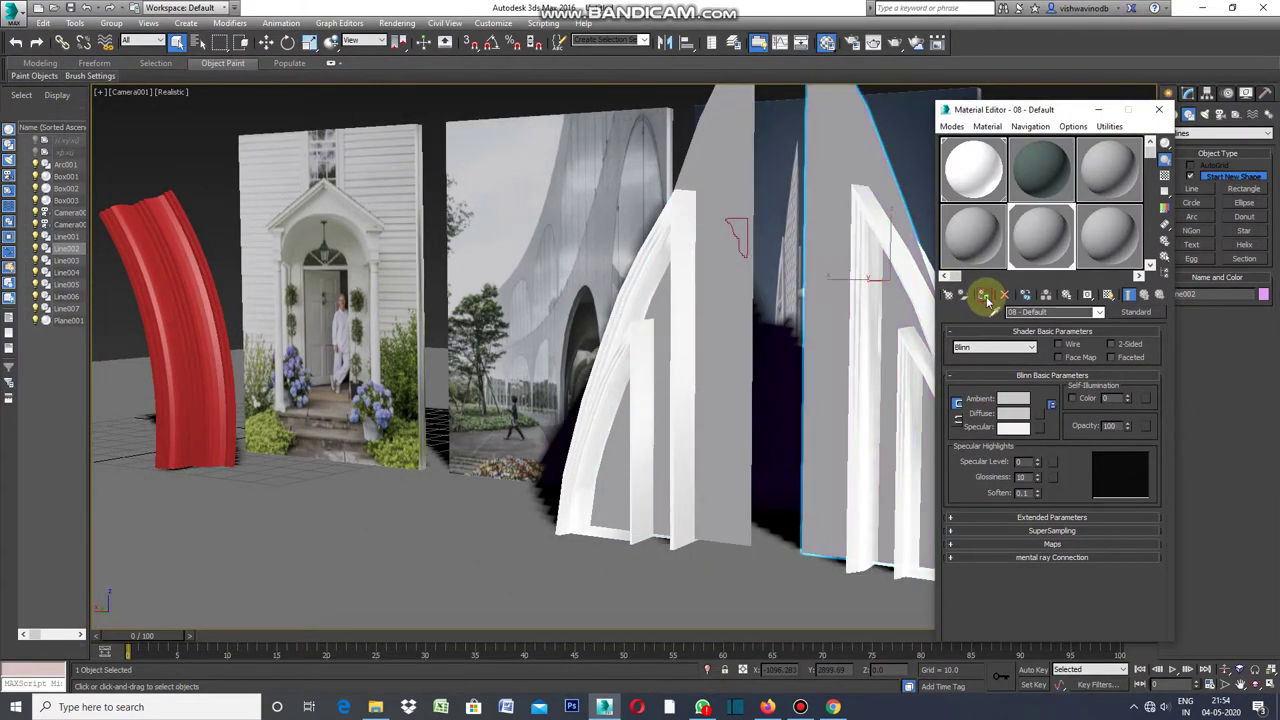
left_click(1098, 110)
left_click(1092, 266)
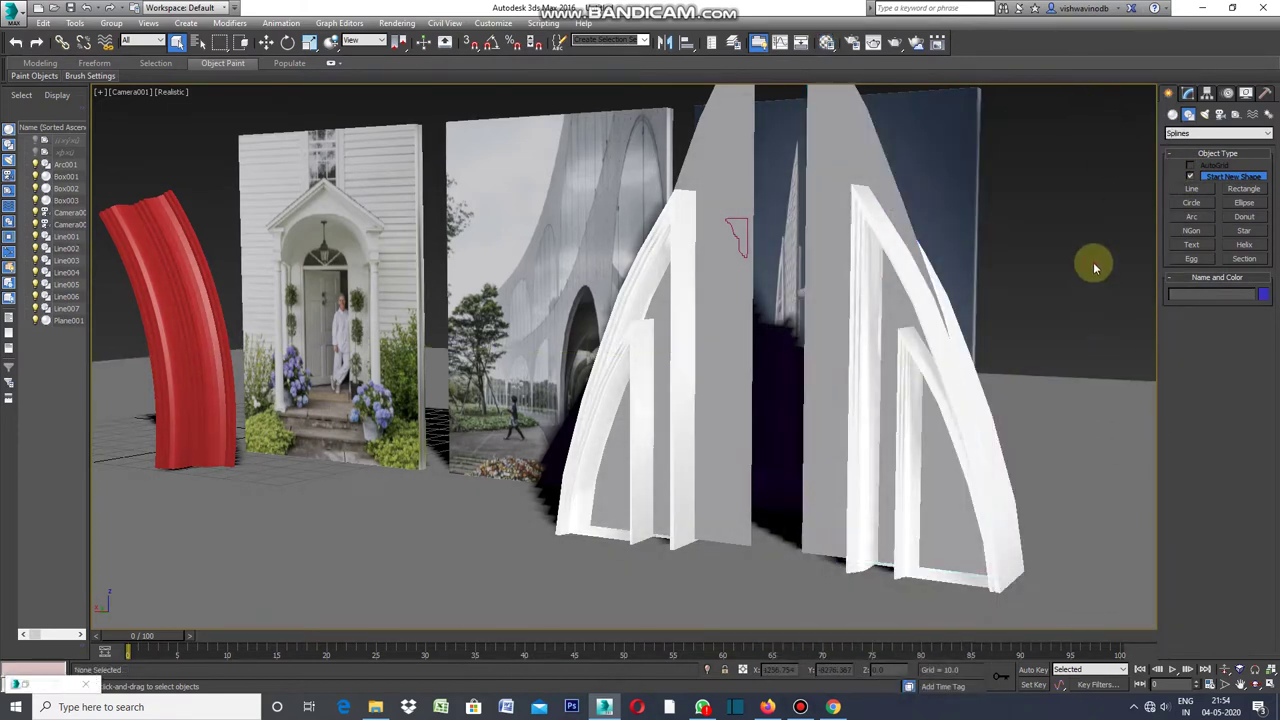